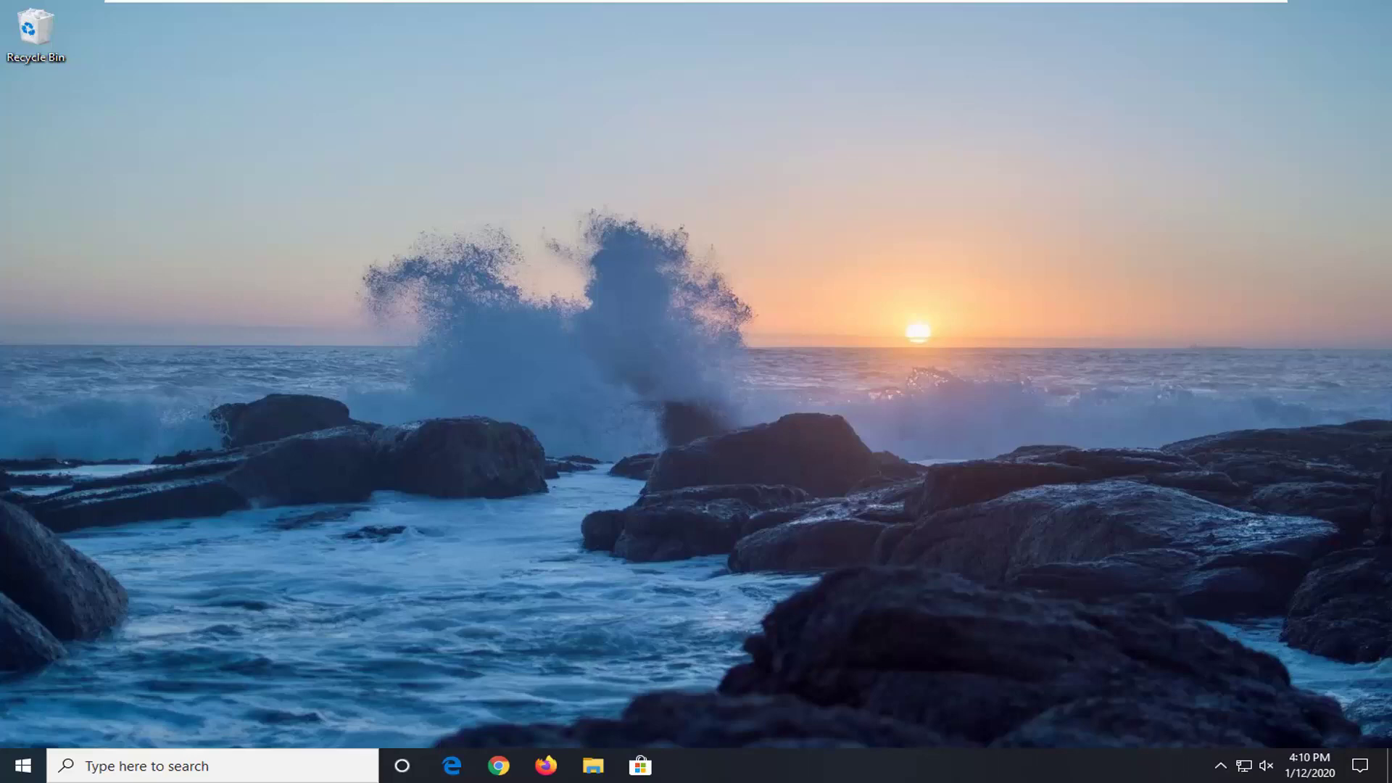
- Search the Start menu for 'local group policy' and launch the Edit group policy tool
click(17, 769)
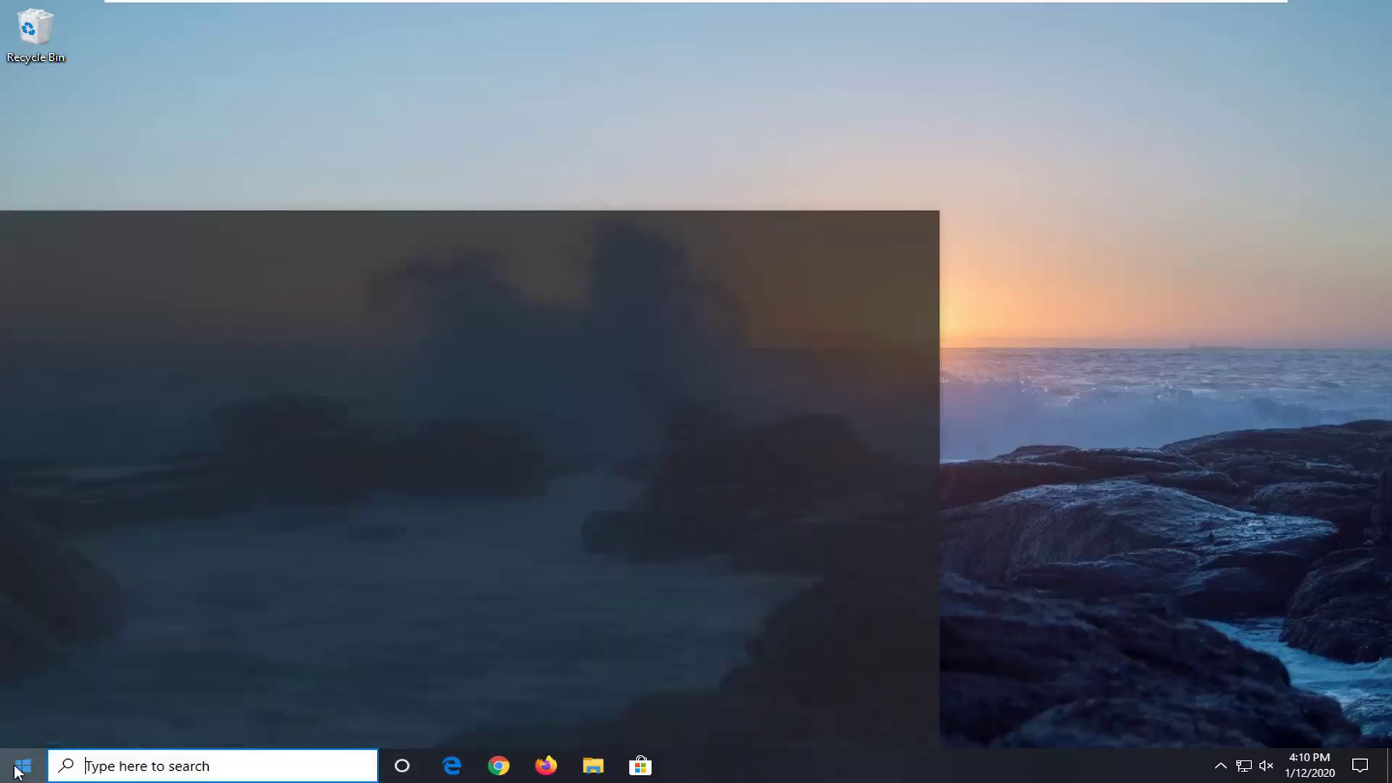
text(local group policy)
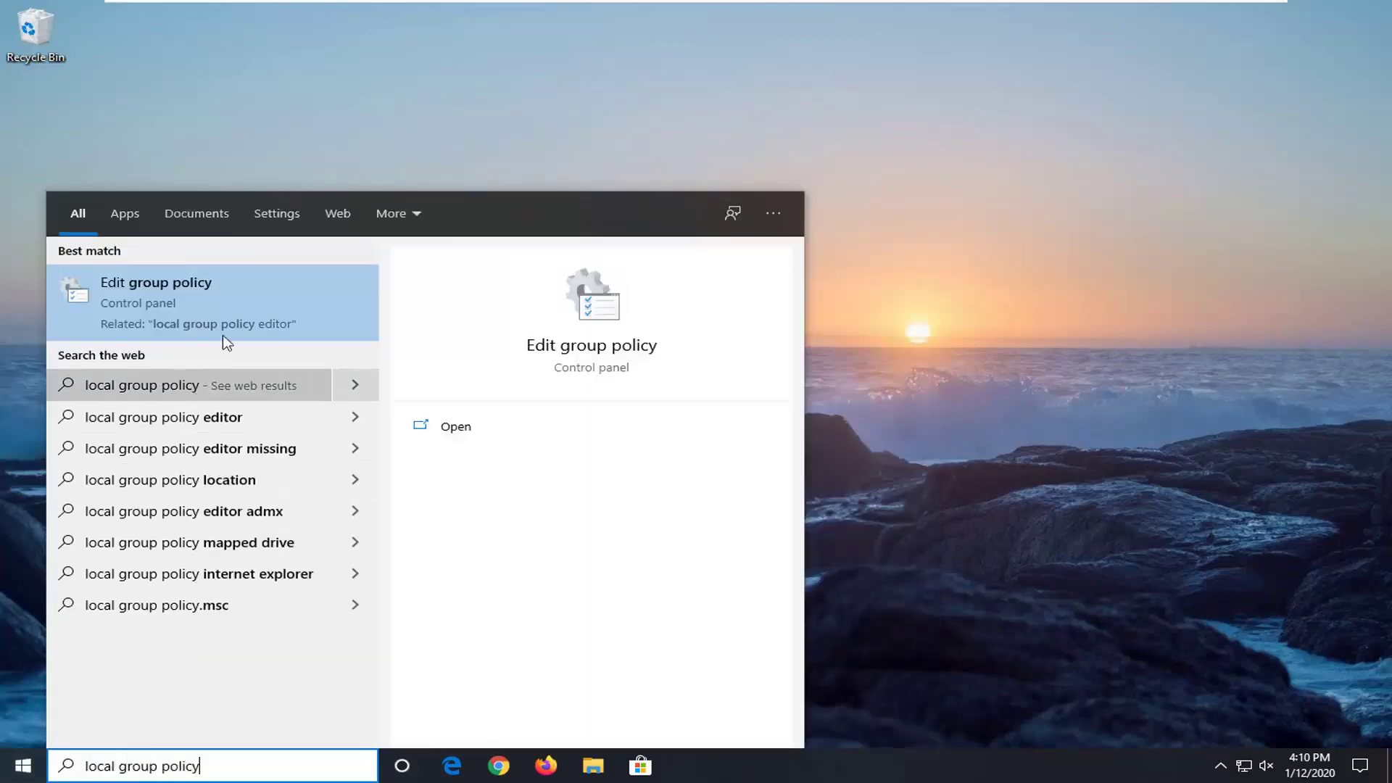
click(167, 297)
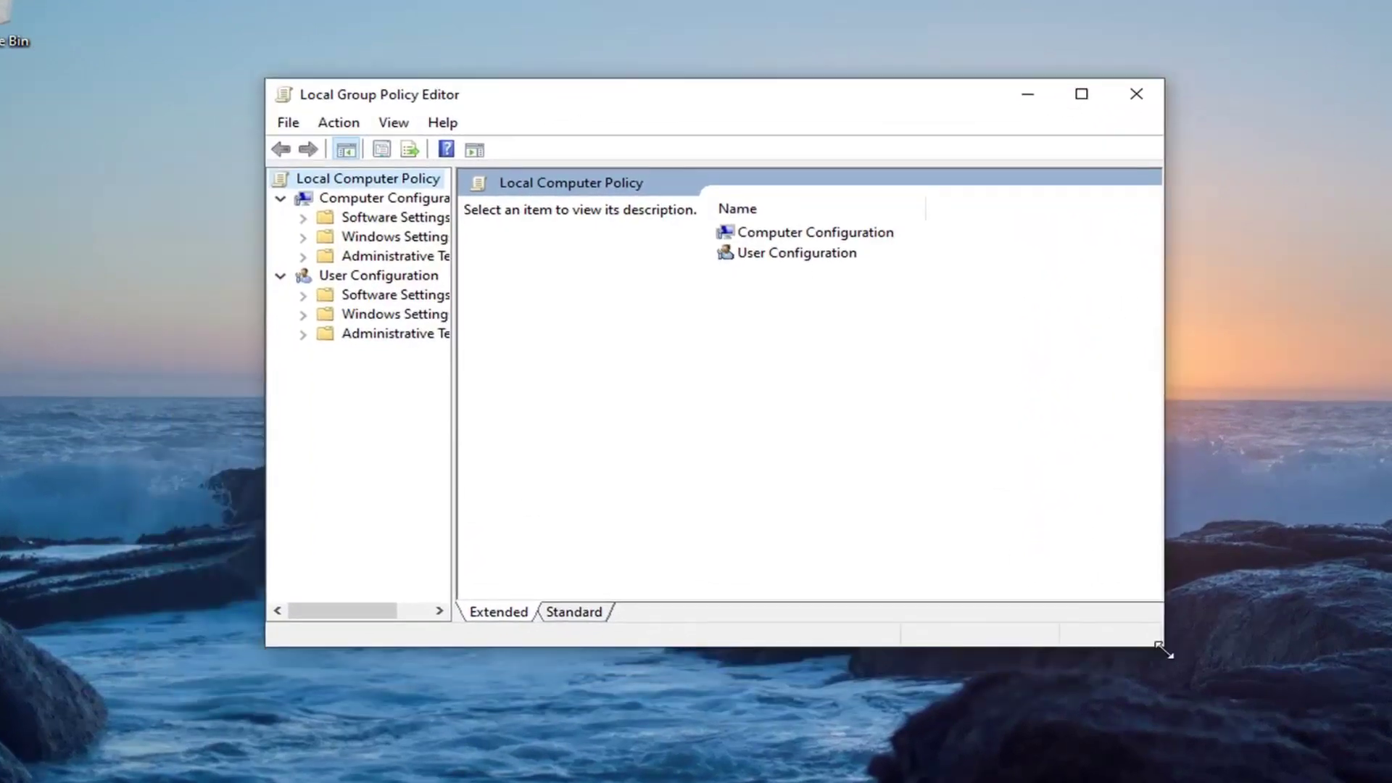
- Enlarge the editor window and tree pane, collapse Computer Configuration and select User Configuration
drag(1164, 651, 1373, 749)
drag(410, 321, 627, 322)
click(335, 252)
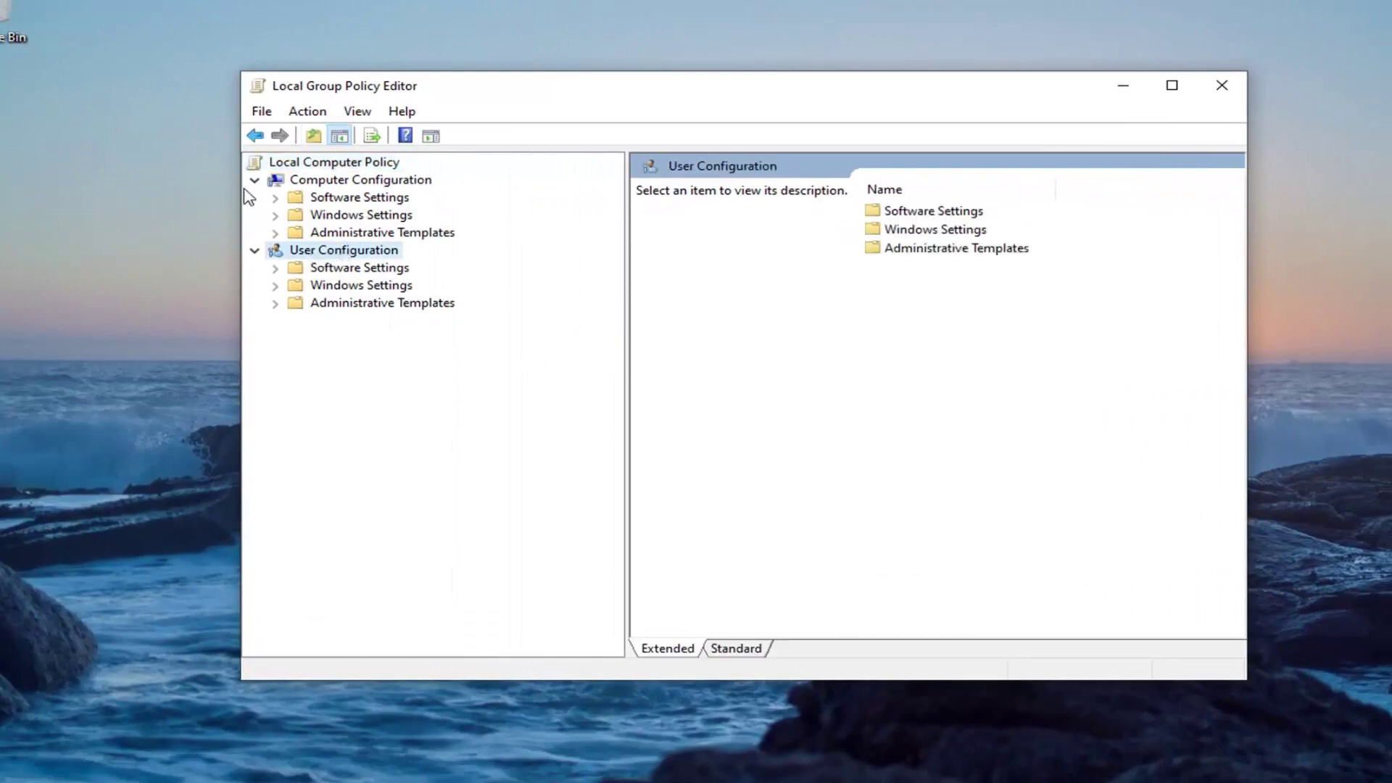
click(308, 183)
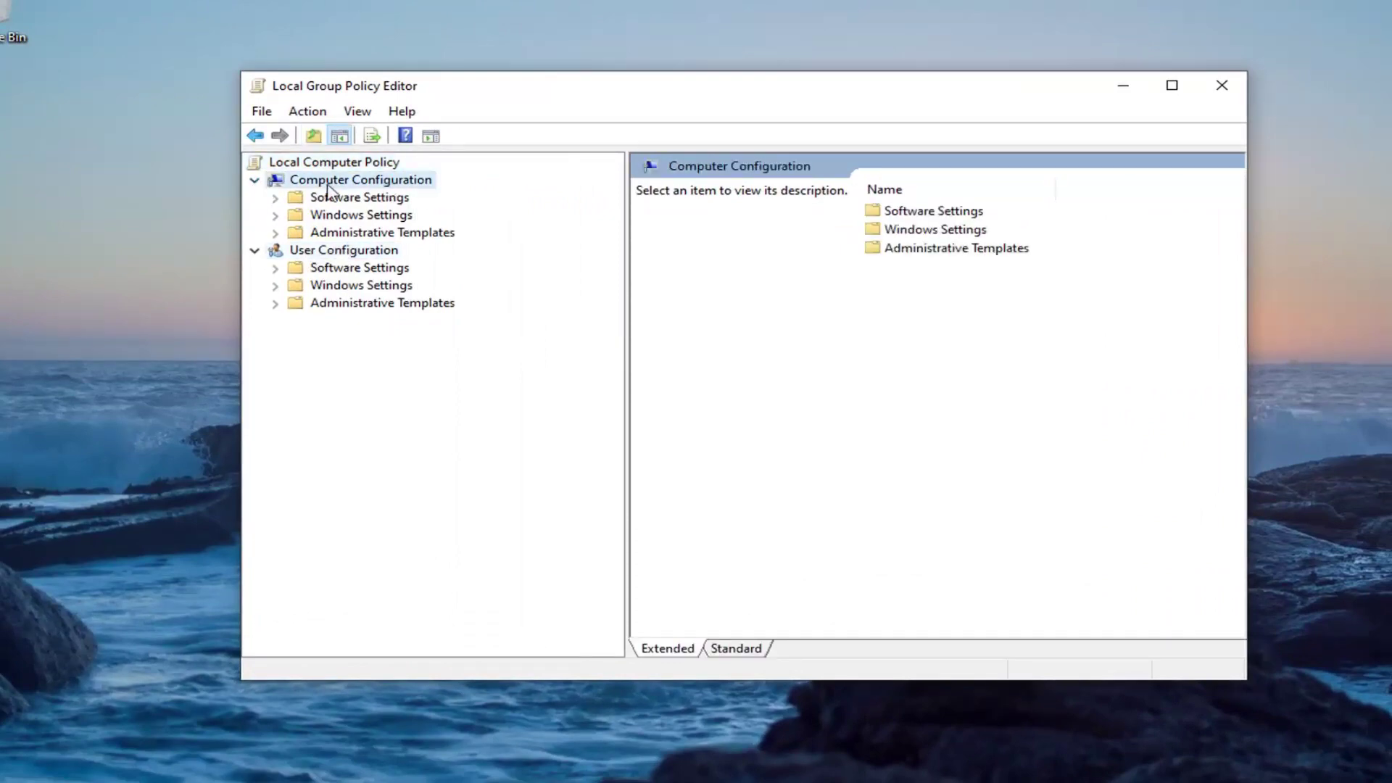
click(254, 179)
click(333, 198)
- Expand Administrative Templates > System and select 'Prevent access to registry editing tools'
click(358, 254)
double_click(368, 253)
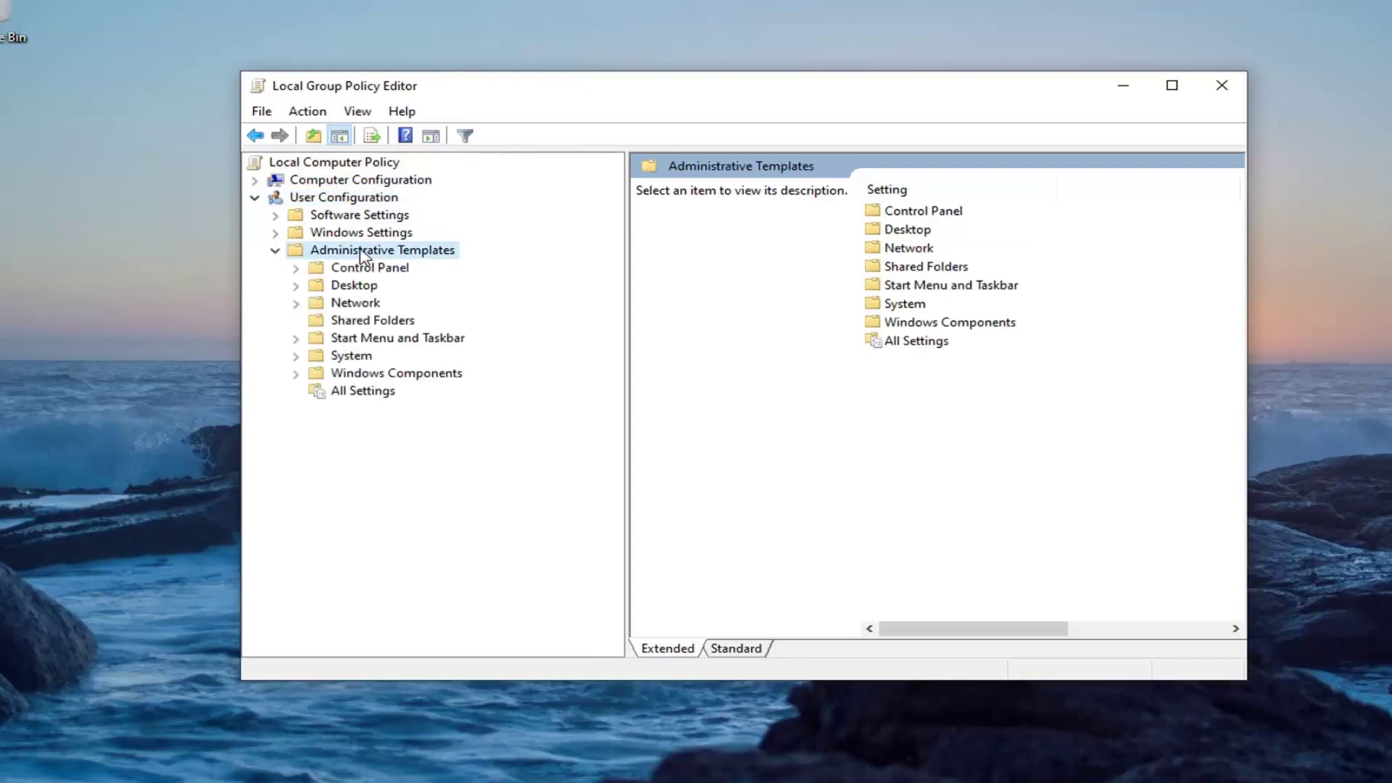
double_click(341, 356)
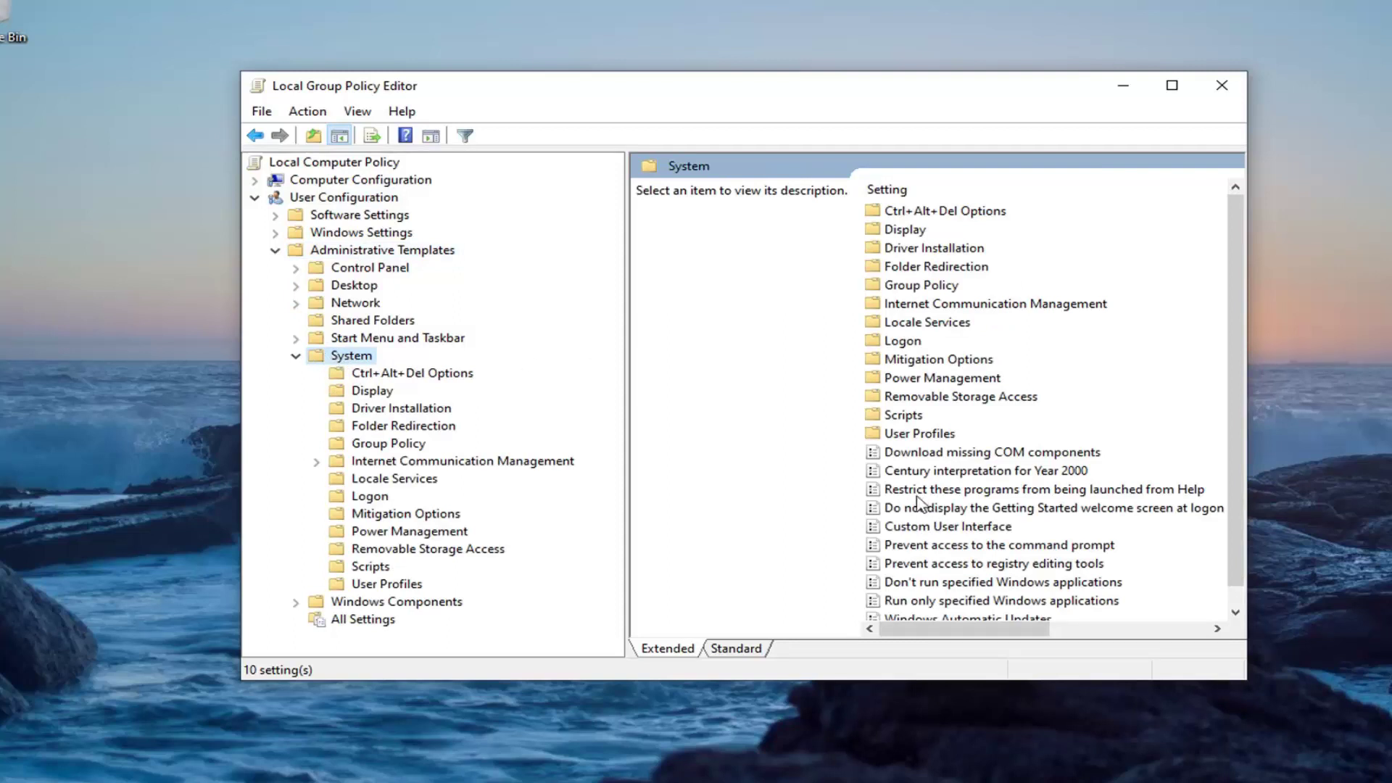
click(958, 565)
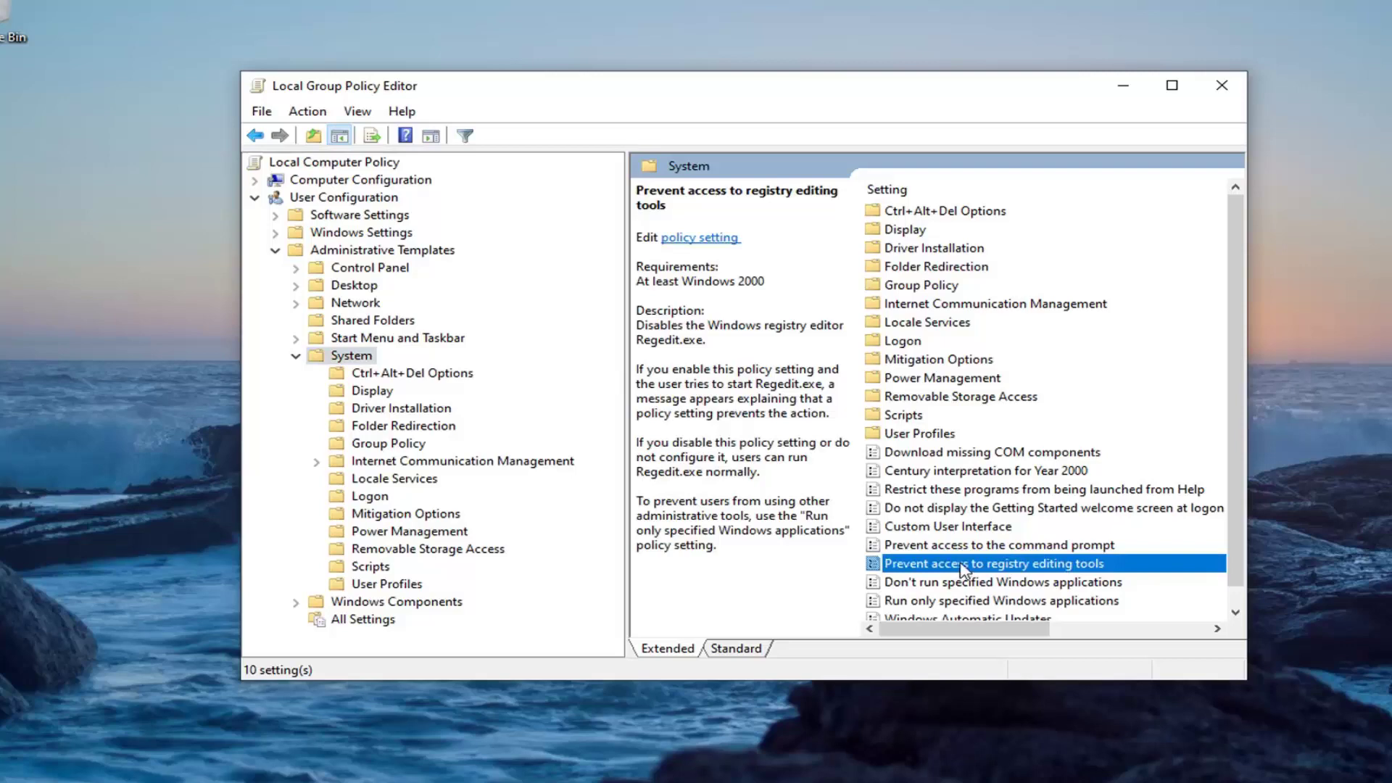
- Set 'Prevent access to registry editing tools' to Disabled, then apply and confirm
double_click(962, 566)
drag(667, 186, 859, 78)
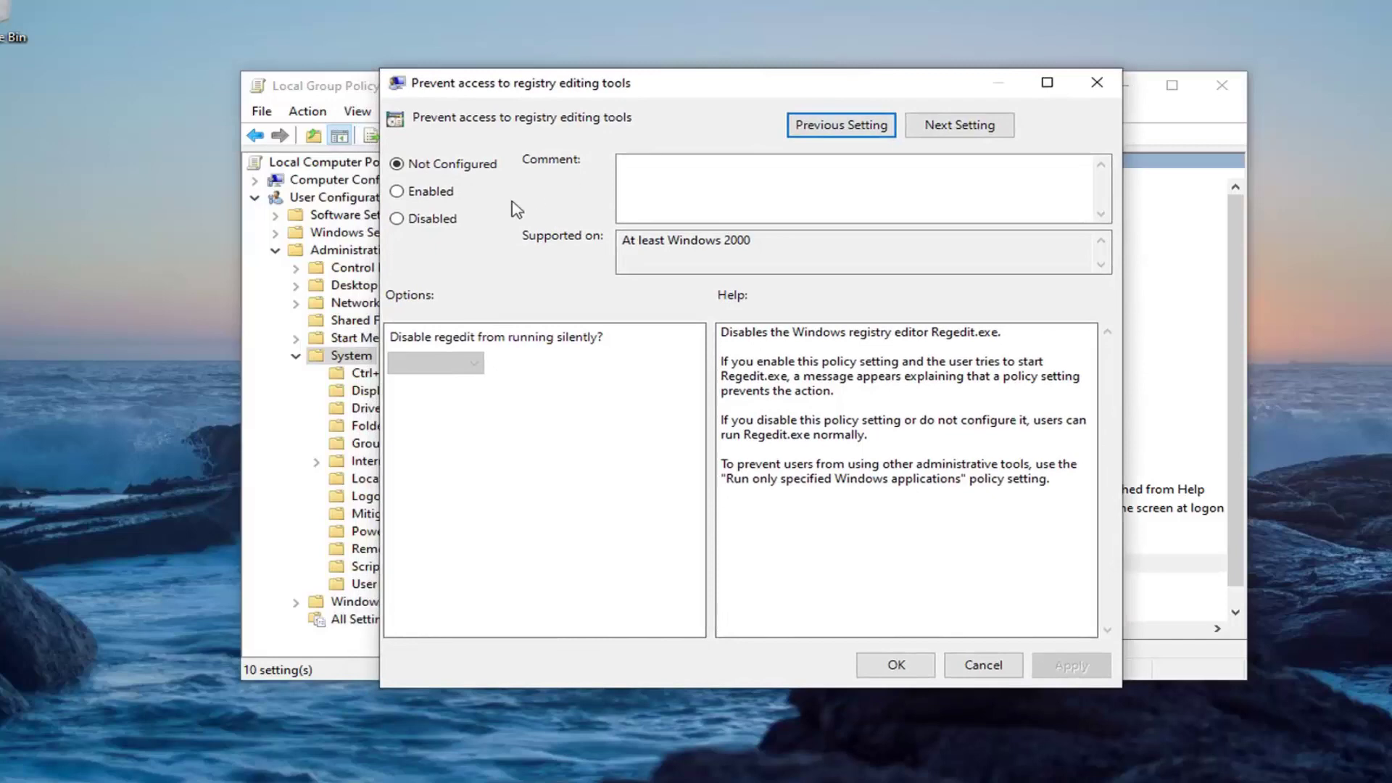
click(432, 221)
click(1071, 664)
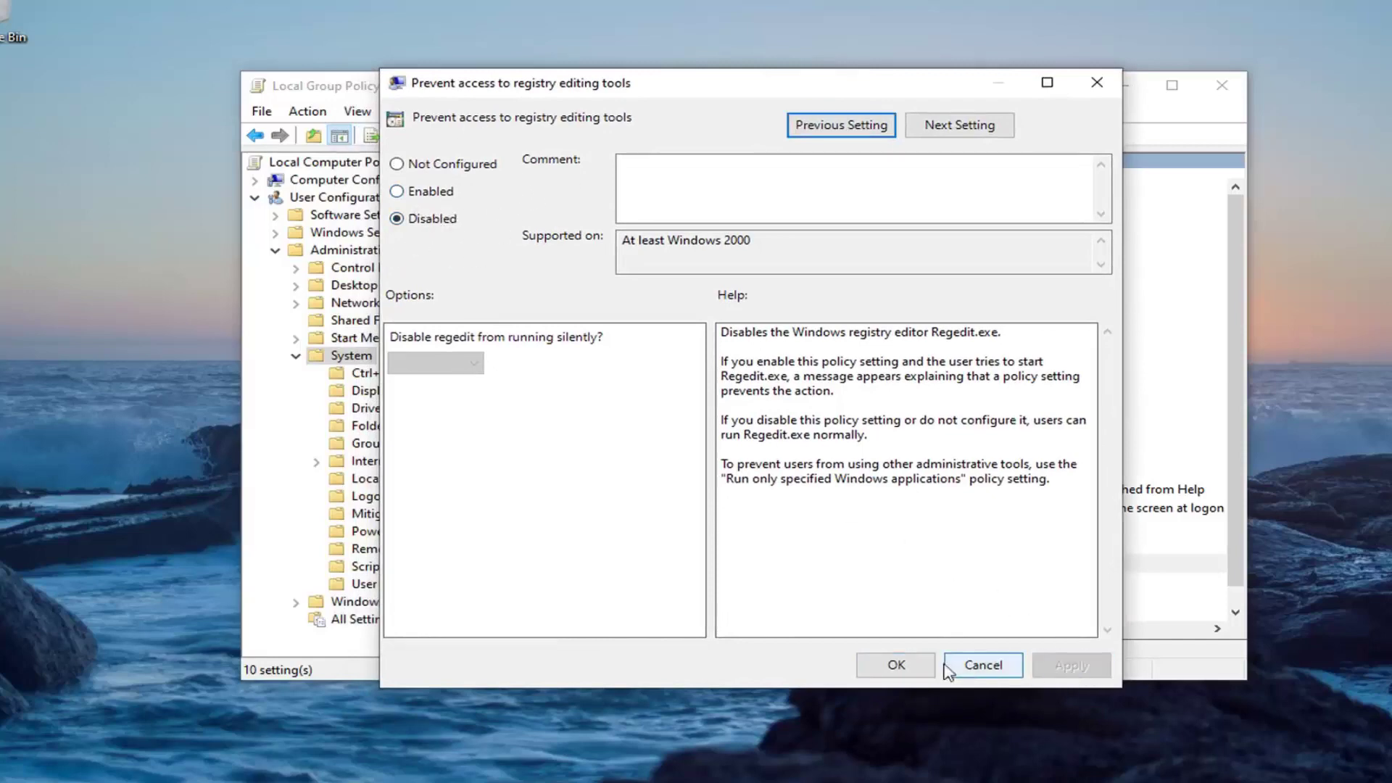
click(896, 666)
- Reopen the policy to verify it is Disabled, then close the Local Group Policy Editor
double_click(919, 573)
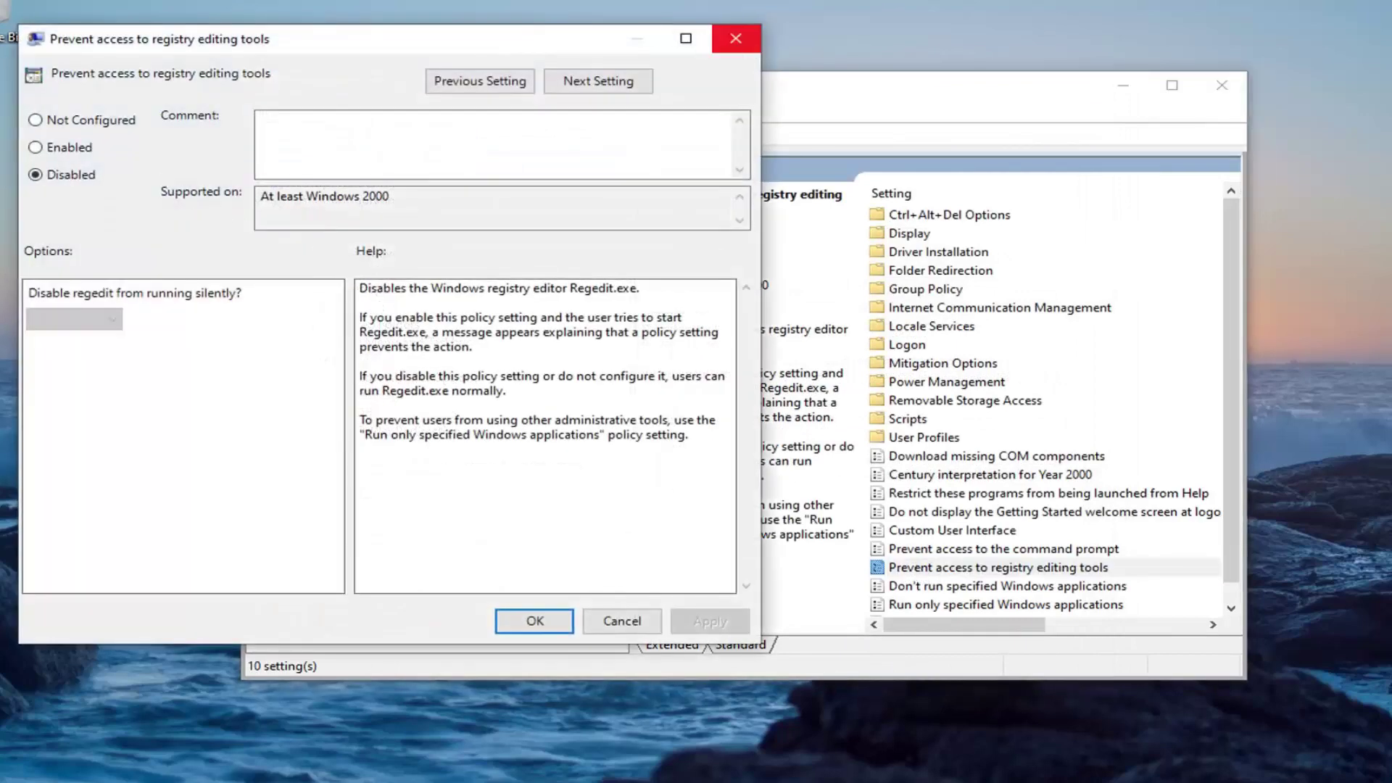
click(534, 621)
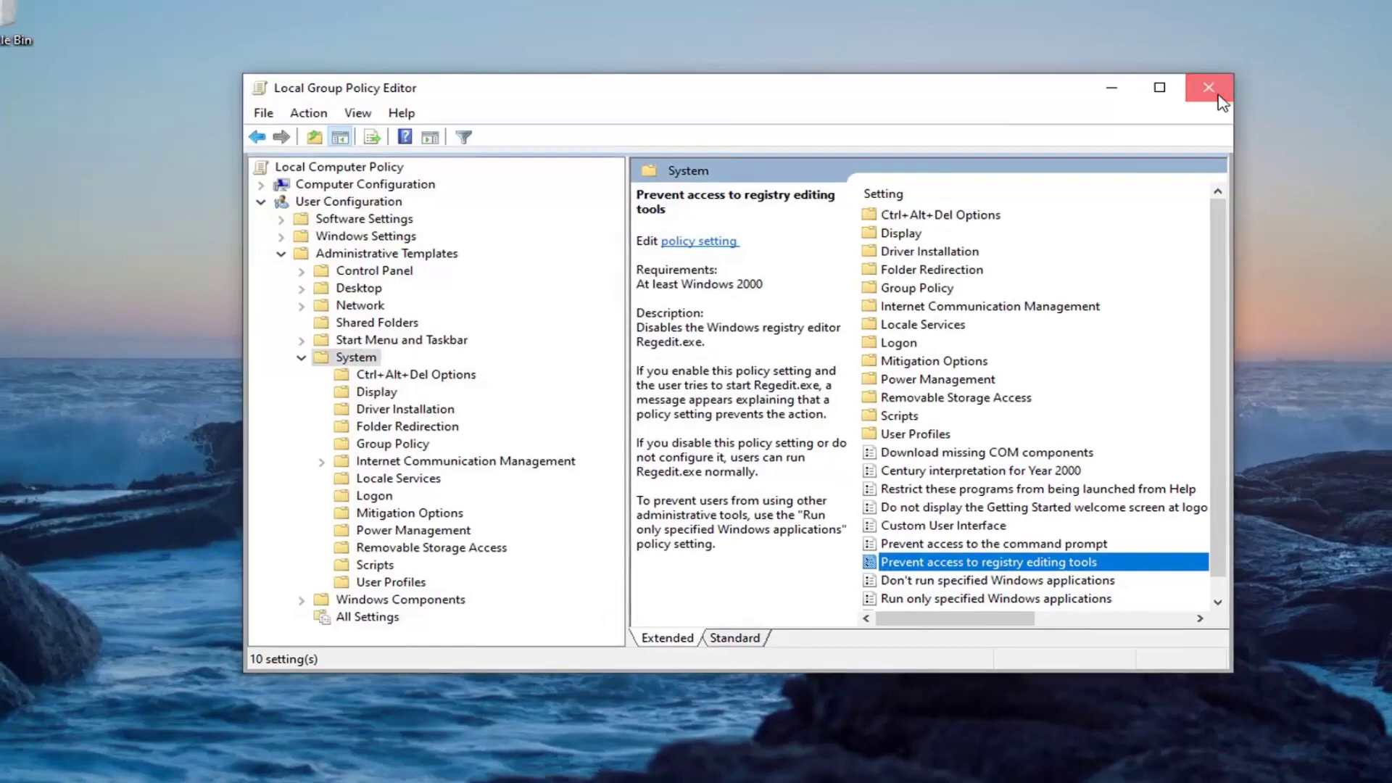
click(1218, 96)
- Search the Start menu for 'regedit' and run Registry Editor as administrator
click(16, 772)
text(regedit)
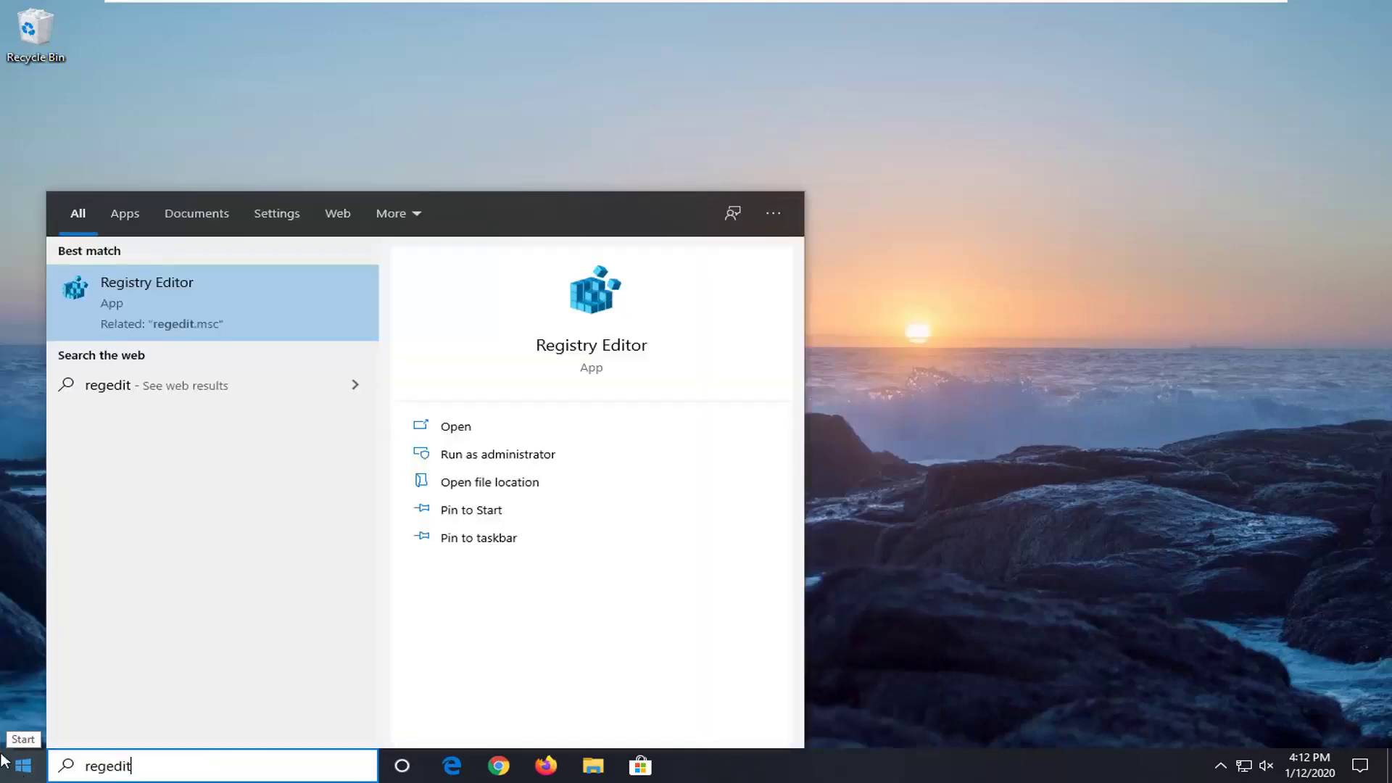
click(172, 297)
right_click(173, 297)
click(299, 318)
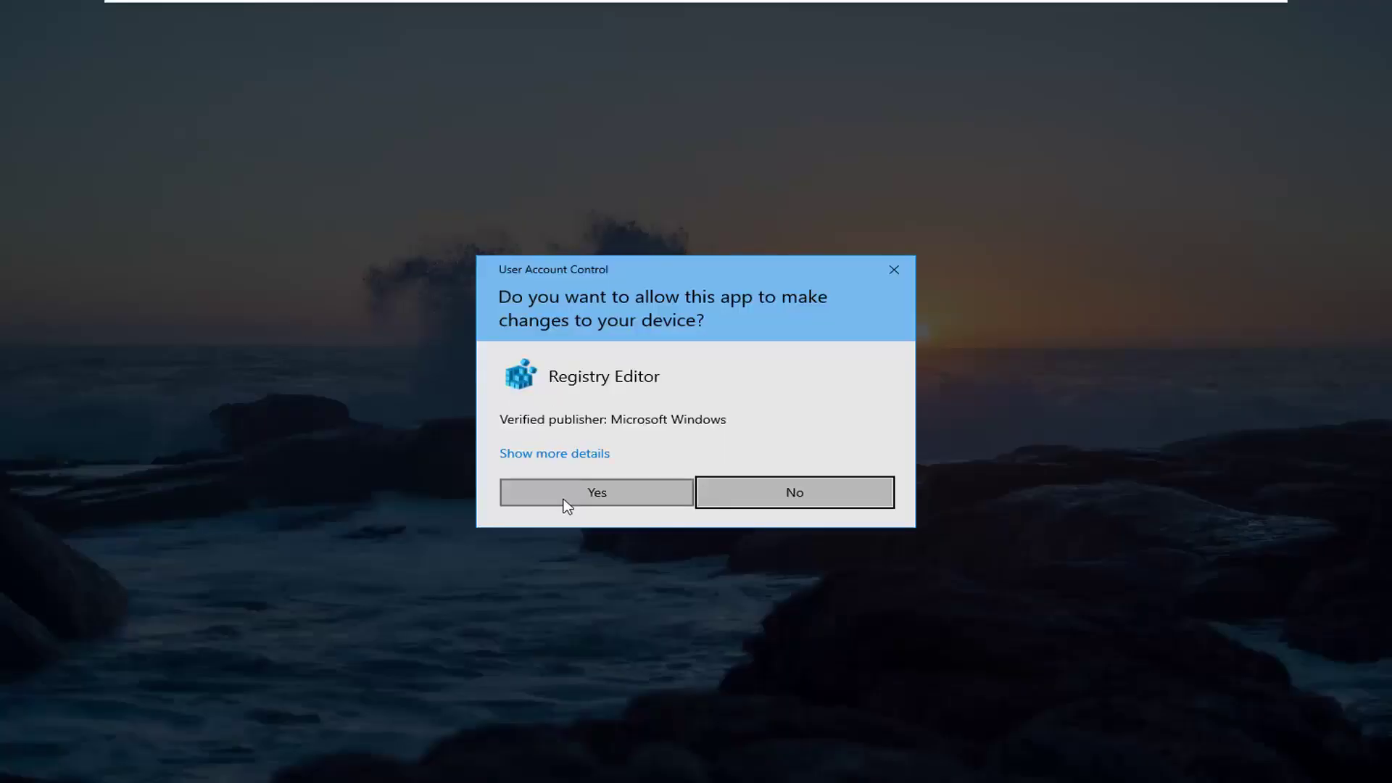
- Approve the UAC prompt, then open File > Export and cancel it
click(584, 485)
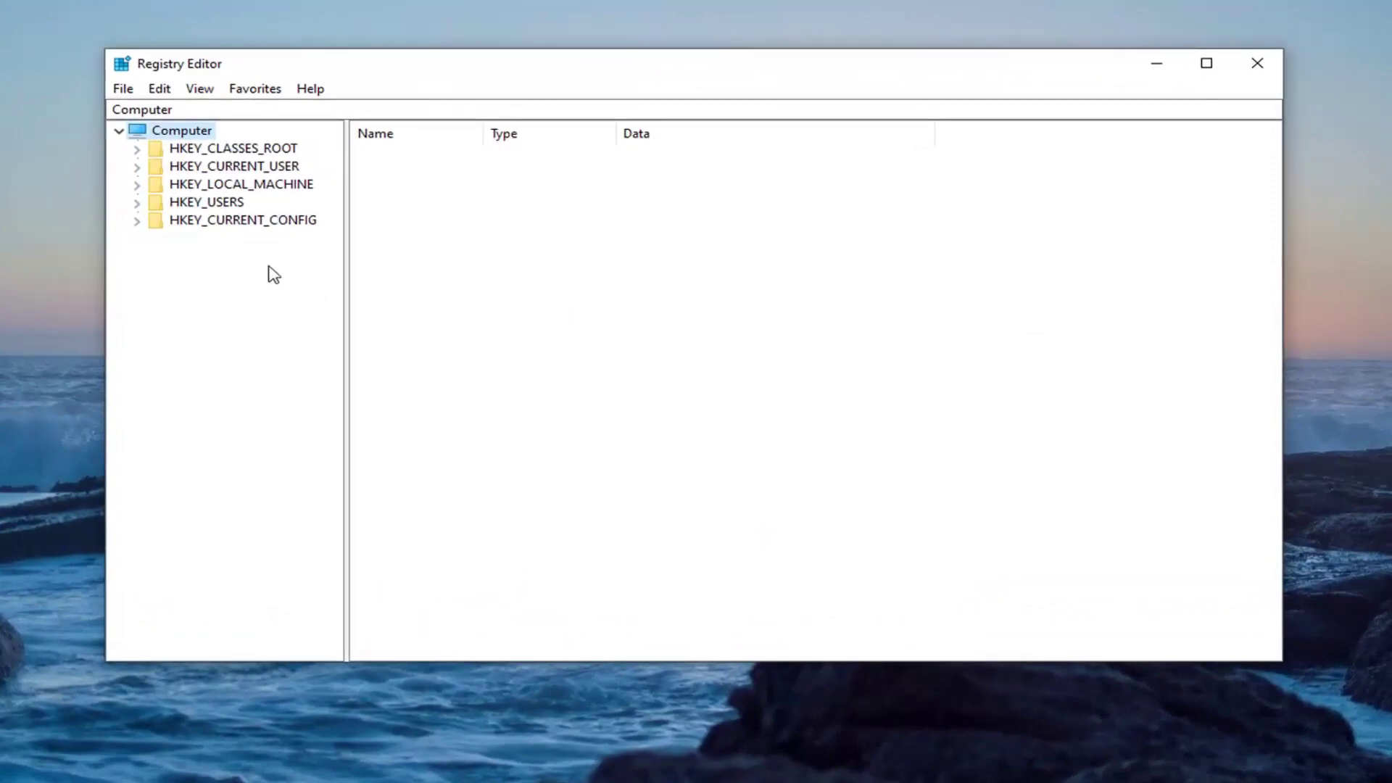
click(120, 91)
click(146, 134)
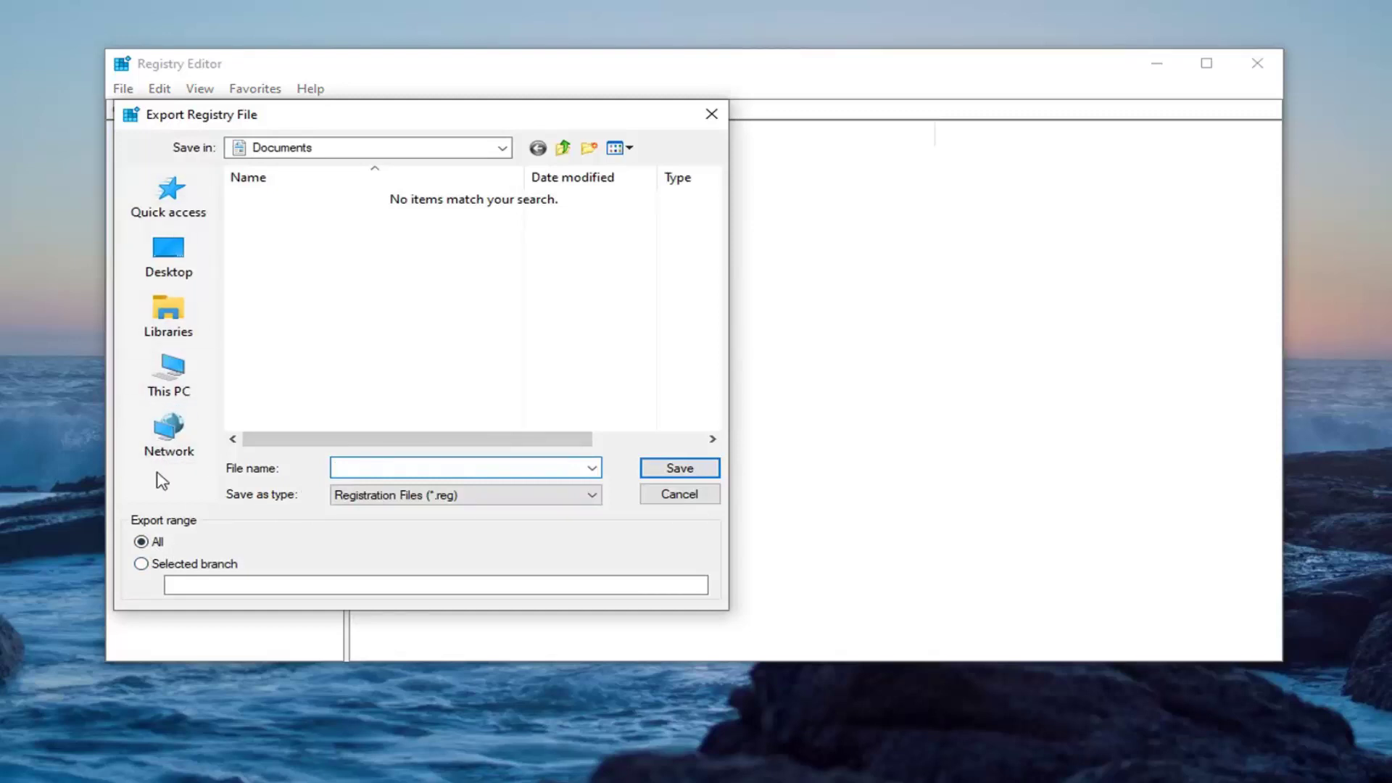
click(672, 493)
- Open File > Import and cancel it without loading anything
click(122, 88)
click(174, 113)
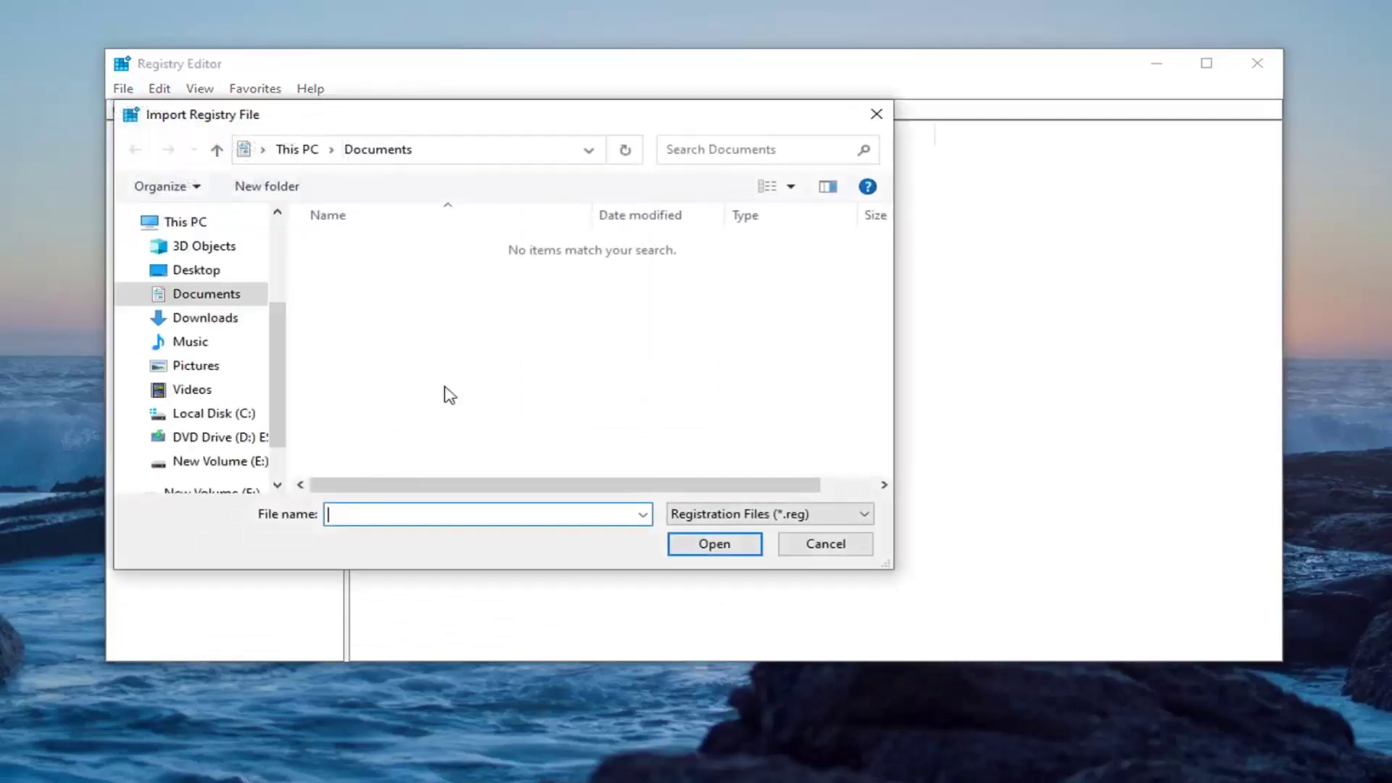
click(827, 554)
- Expand HKEY_CURRENT_USER\SOFTWARE\Policies\Microsoft\Windows and widen the key tree
click(243, 168)
double_click(246, 168)
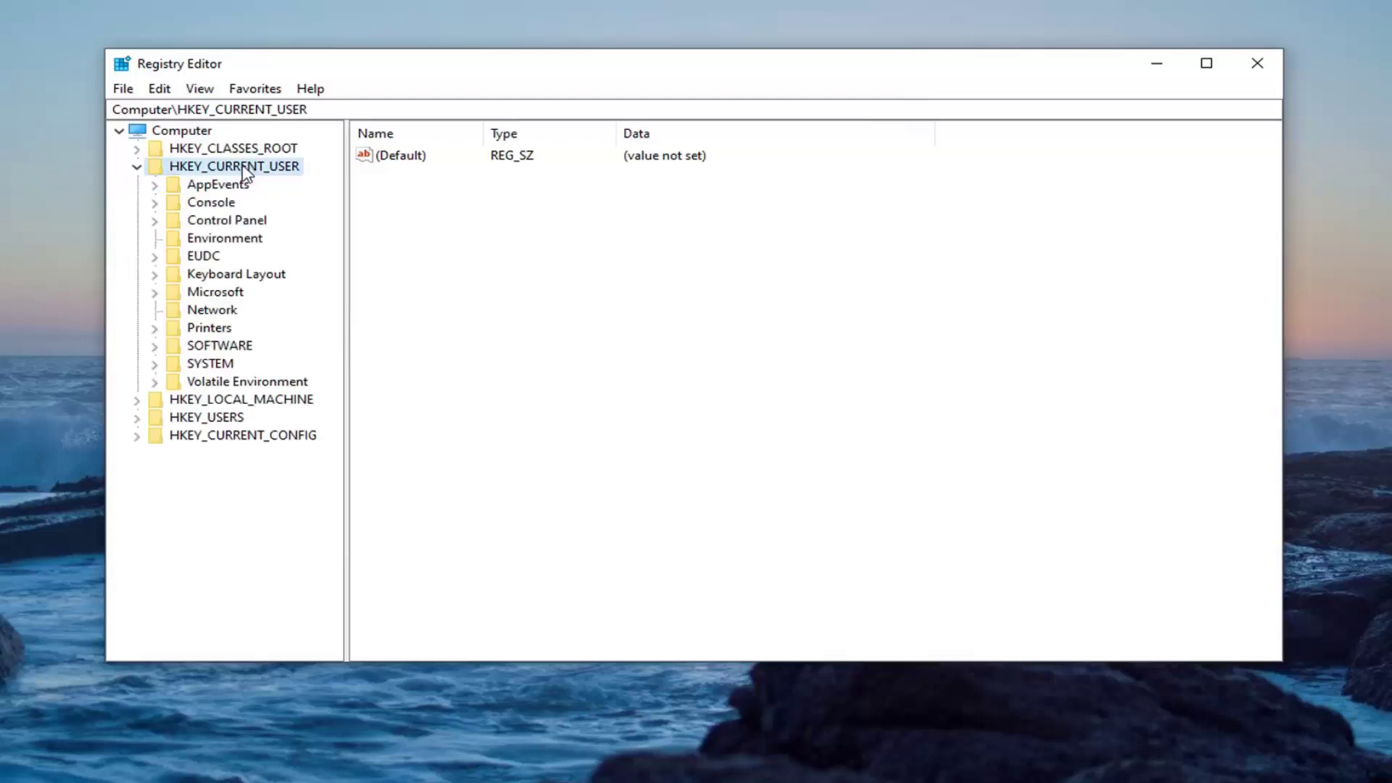
double_click(200, 353)
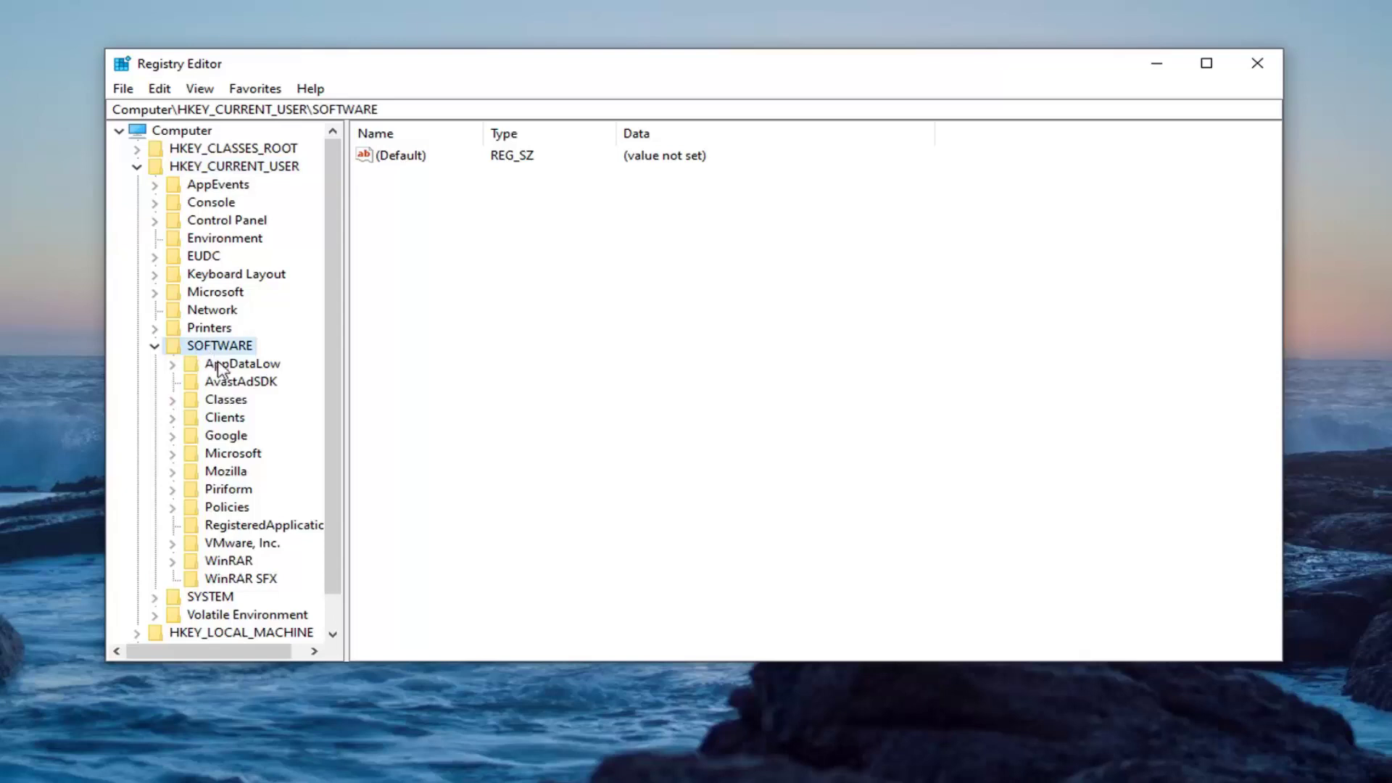
scroll(184, 370, down, 1)
double_click(226, 472)
click(239, 490)
double_click(241, 495)
double_click(235, 529)
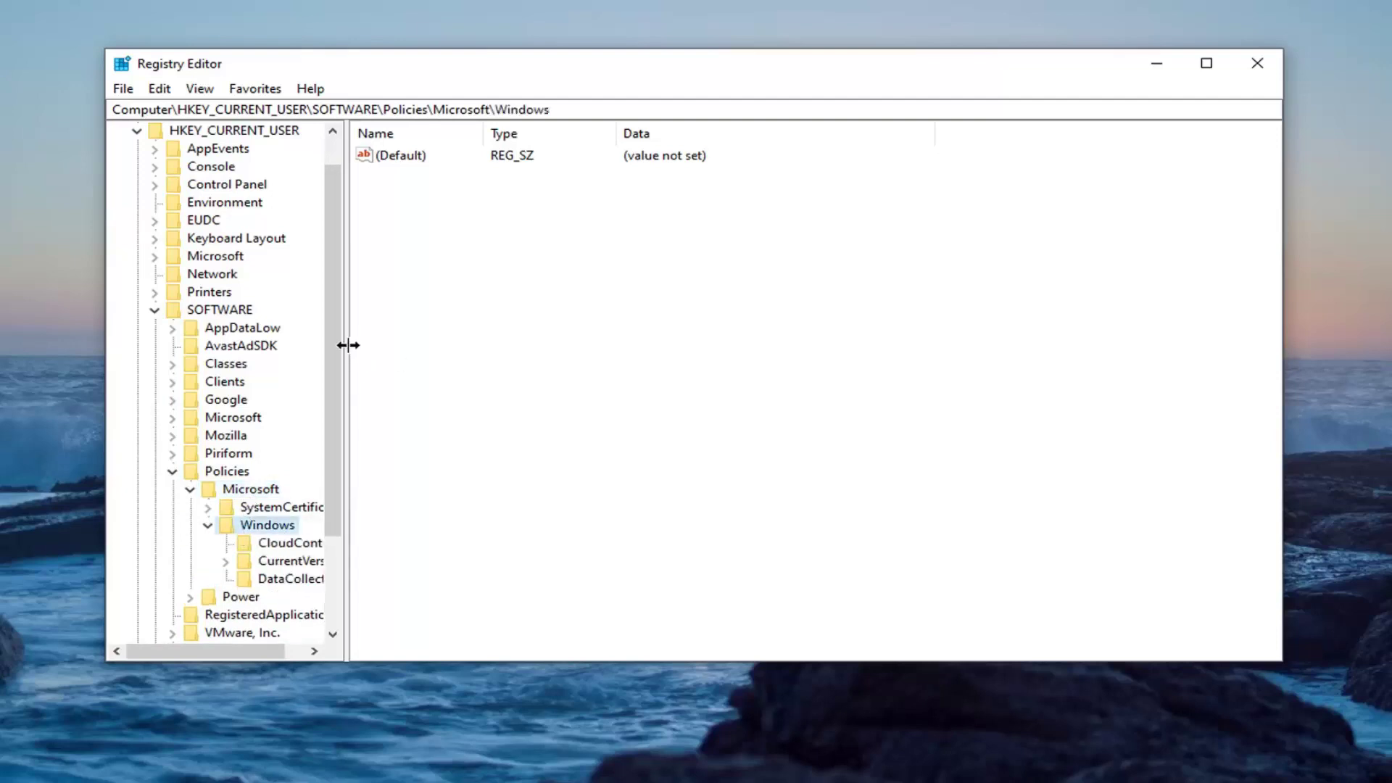
drag(345, 342, 471, 353)
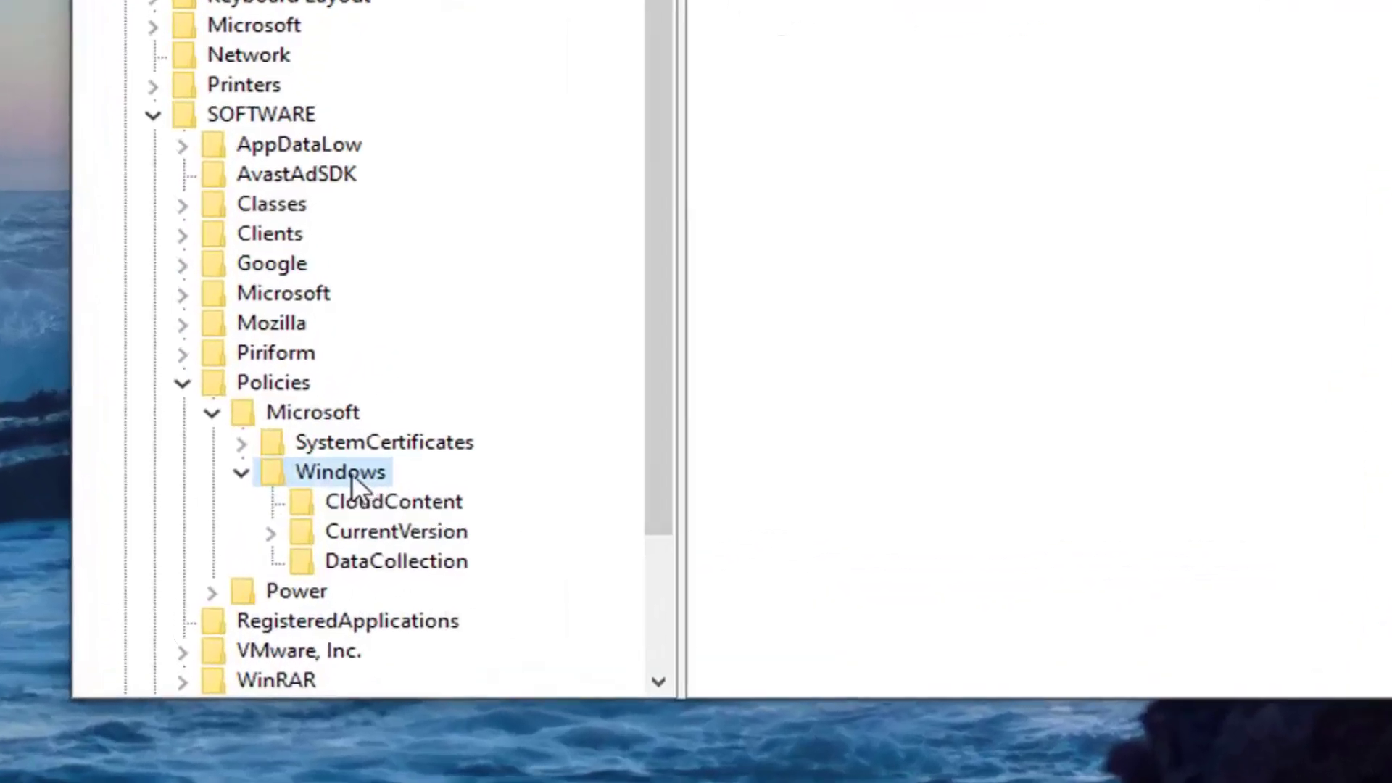
- Create a new key named System under the Windows key
right_click(351, 473)
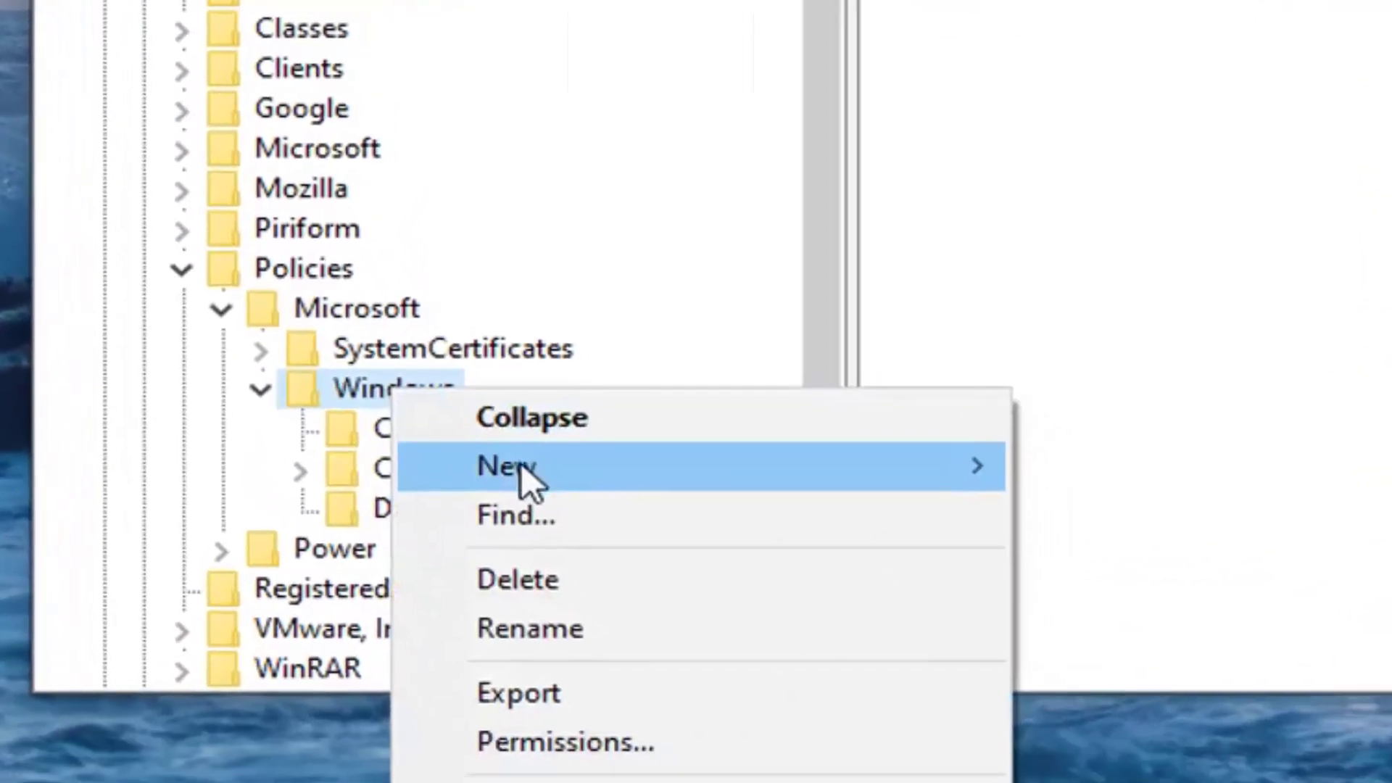
mouse_move(432, 525)
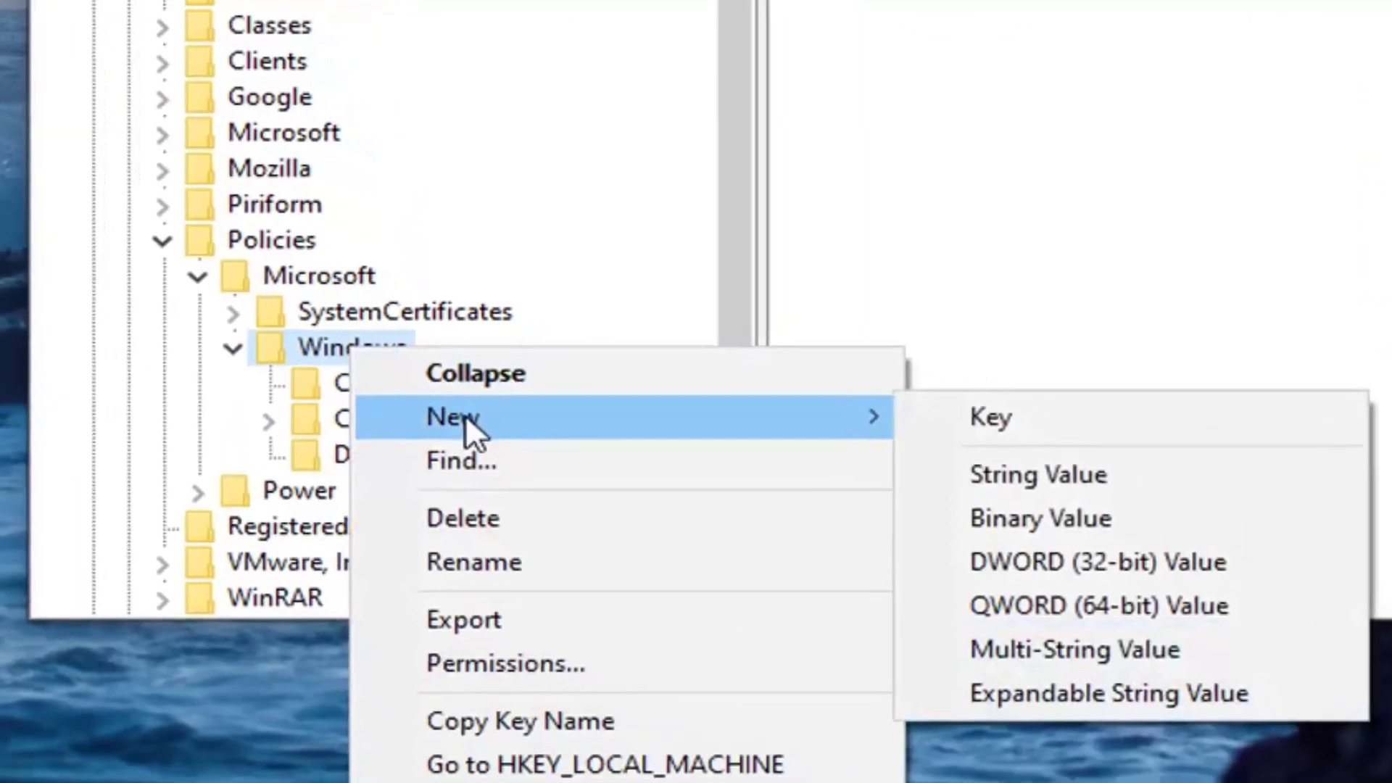
click(1116, 419)
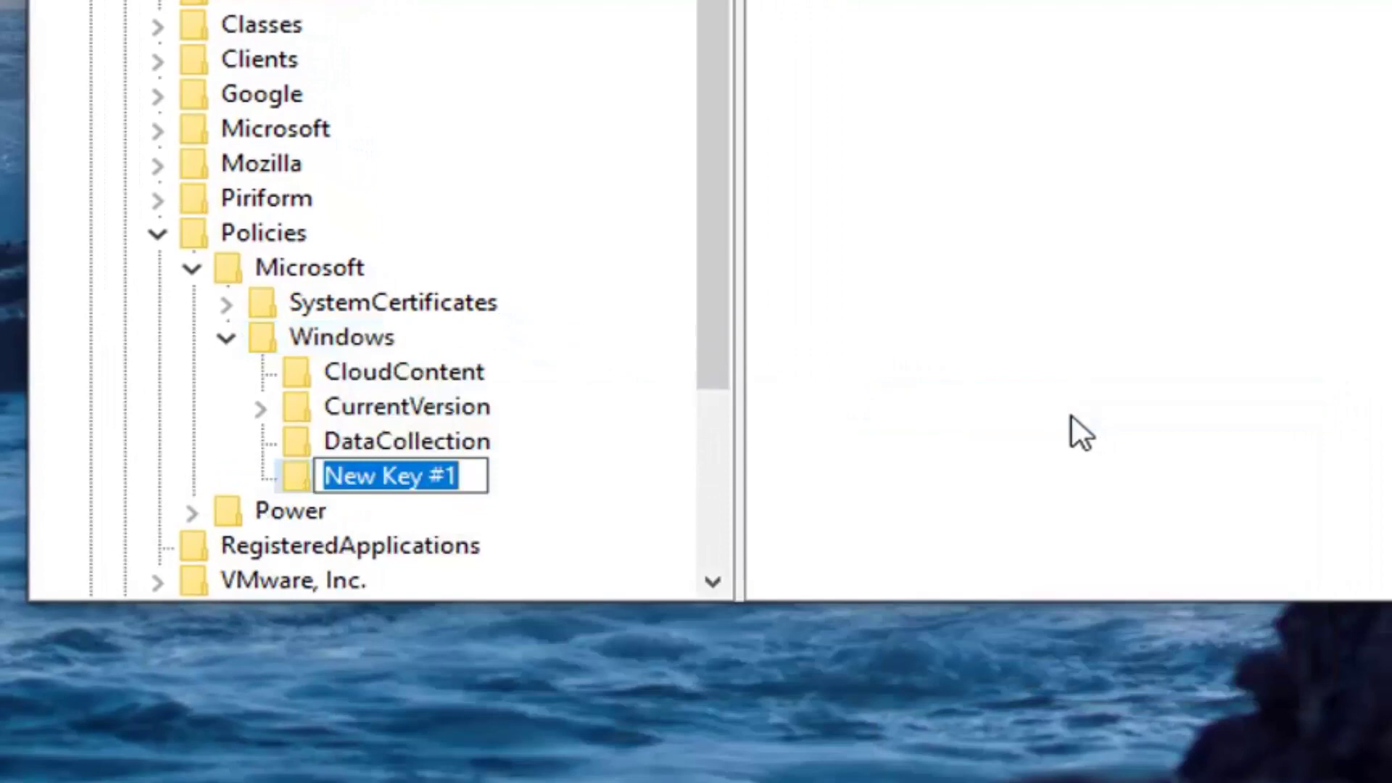
text(System)
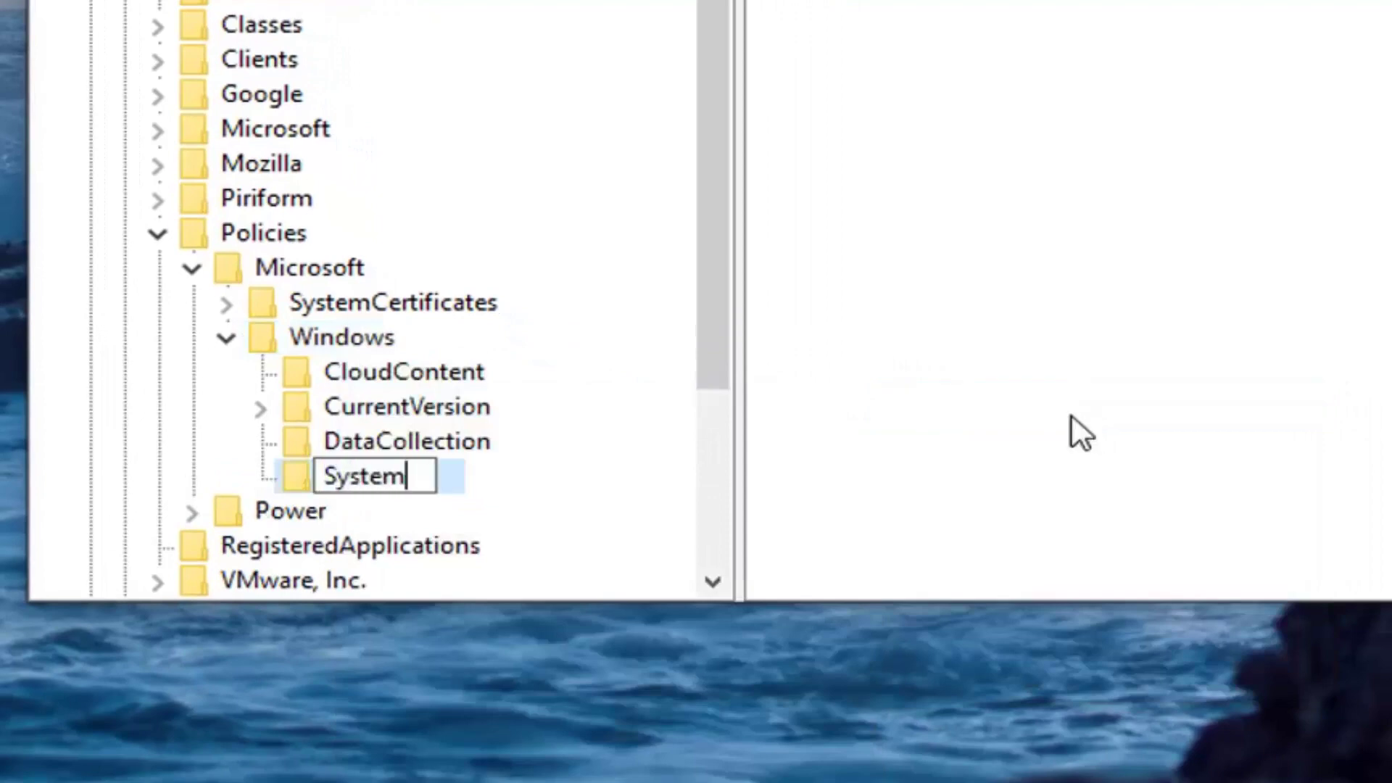
key(Return)
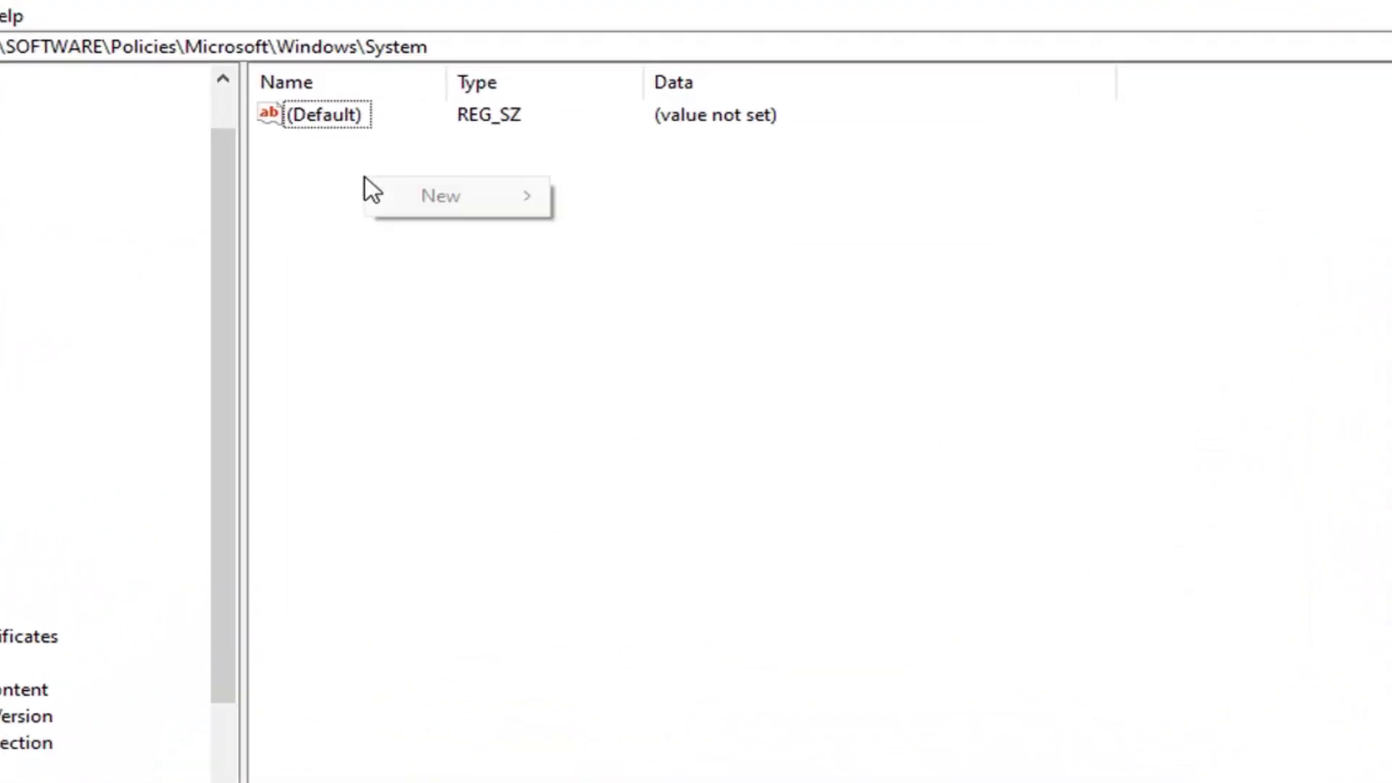
- Add a DWORD (32-bit) value named DisableRegistryTools to the System key
mouse_move(439, 197)
click(678, 311)
text(DisableRehis)
key(BackSpace)
key(BackSpace)
key(BackSpace)
text(gistry)
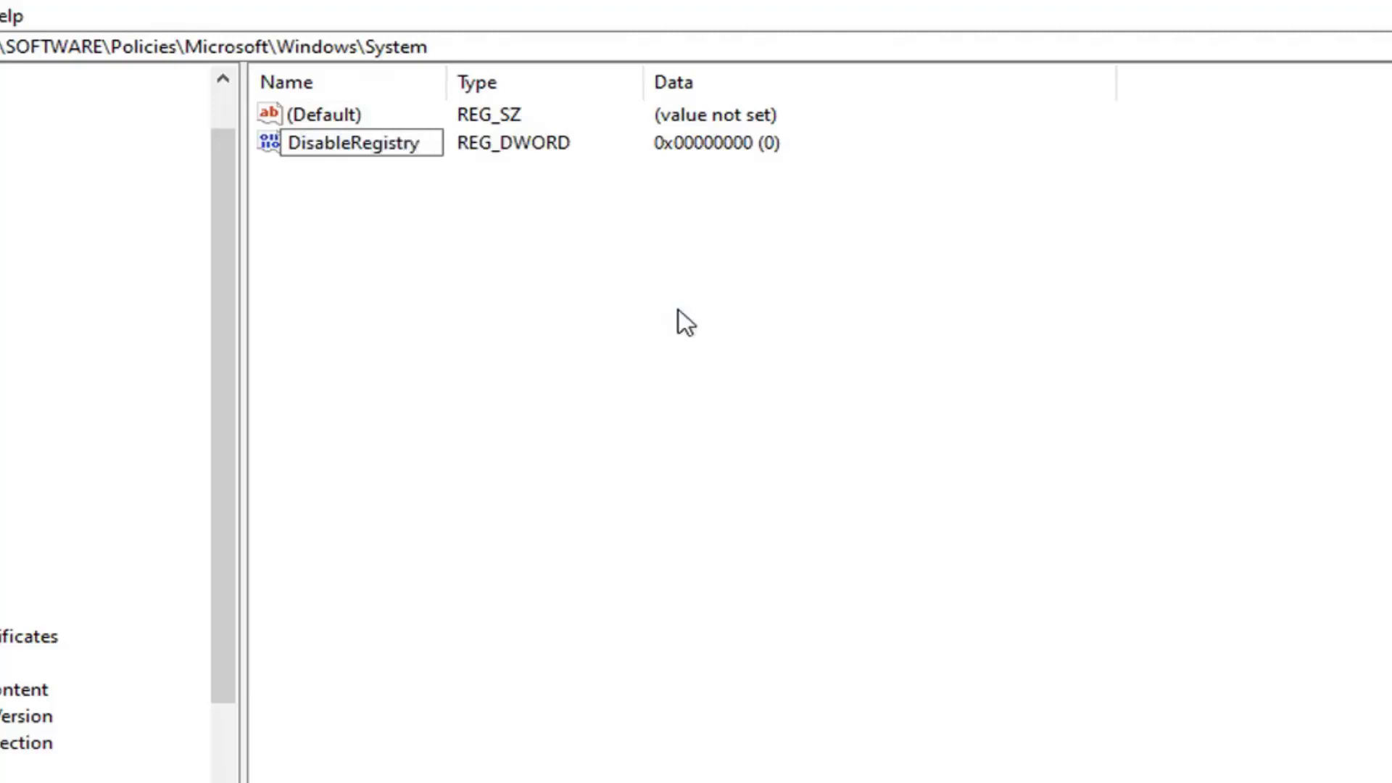
text(Tools)
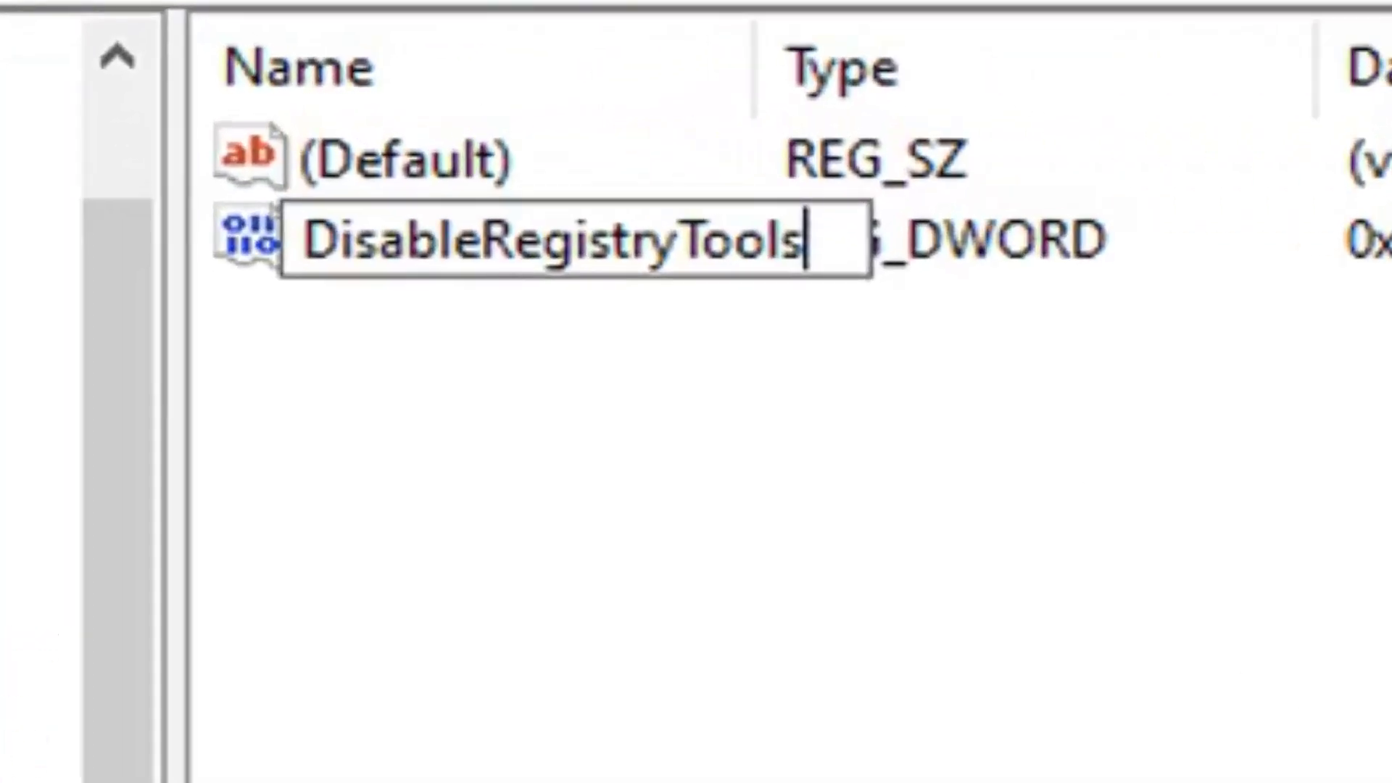
key(Return)
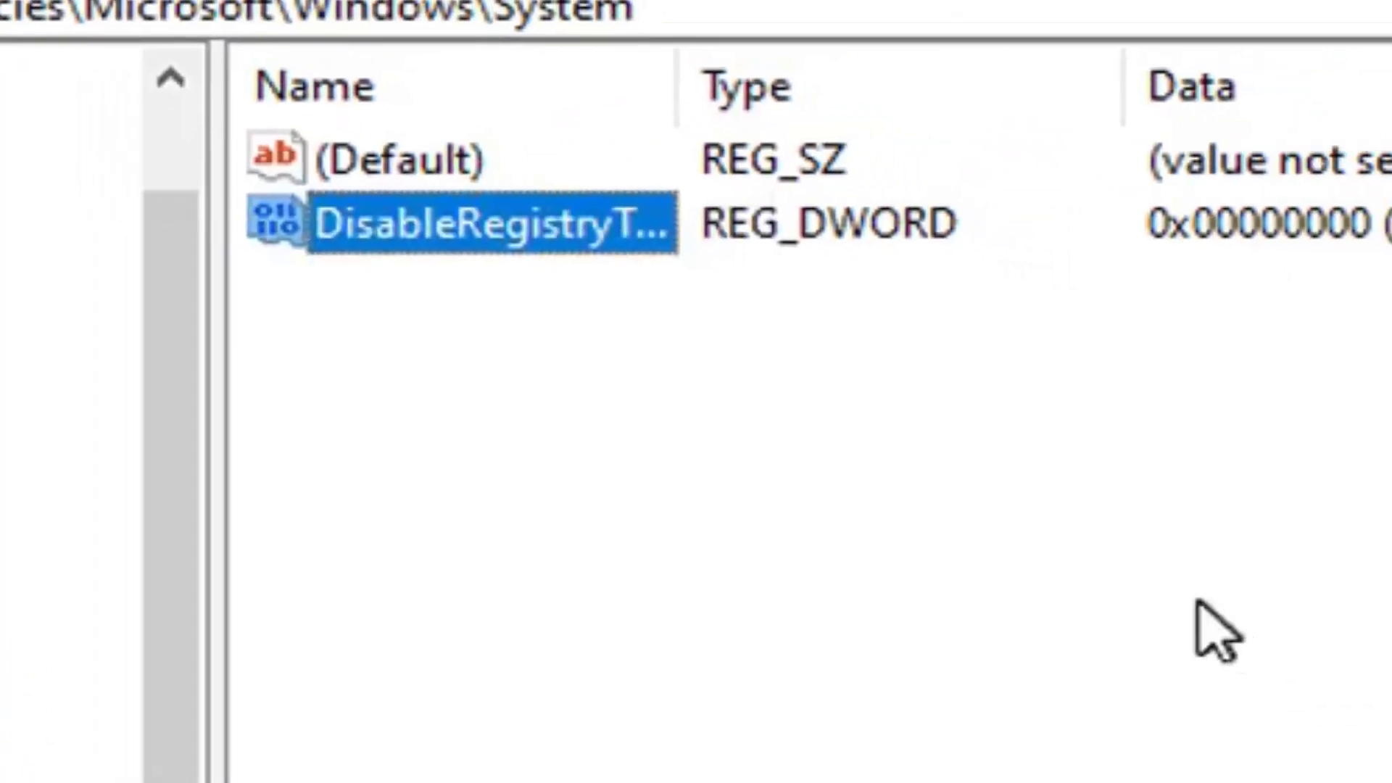
drag(549, 116, 665, 134)
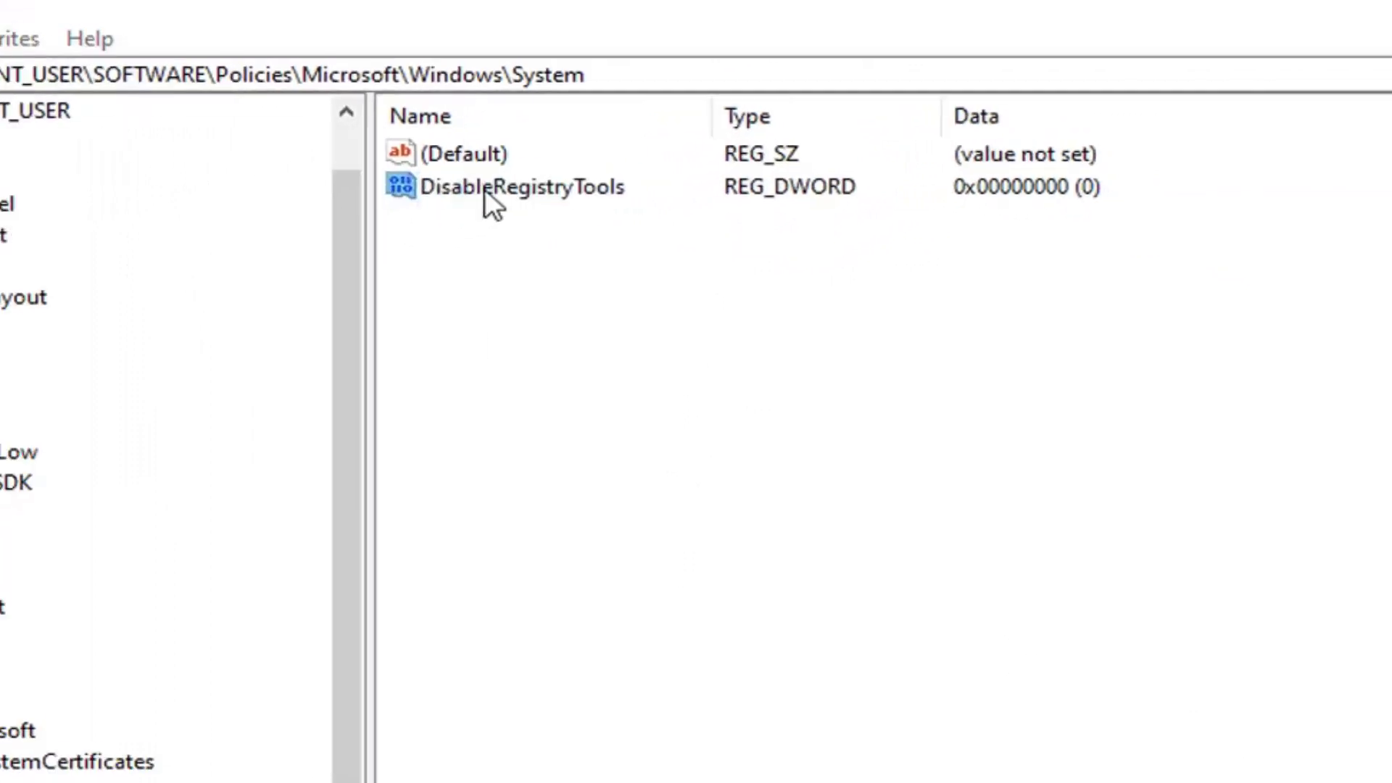
- Set the DisableRegistryTools value data to 1
double_click(485, 188)
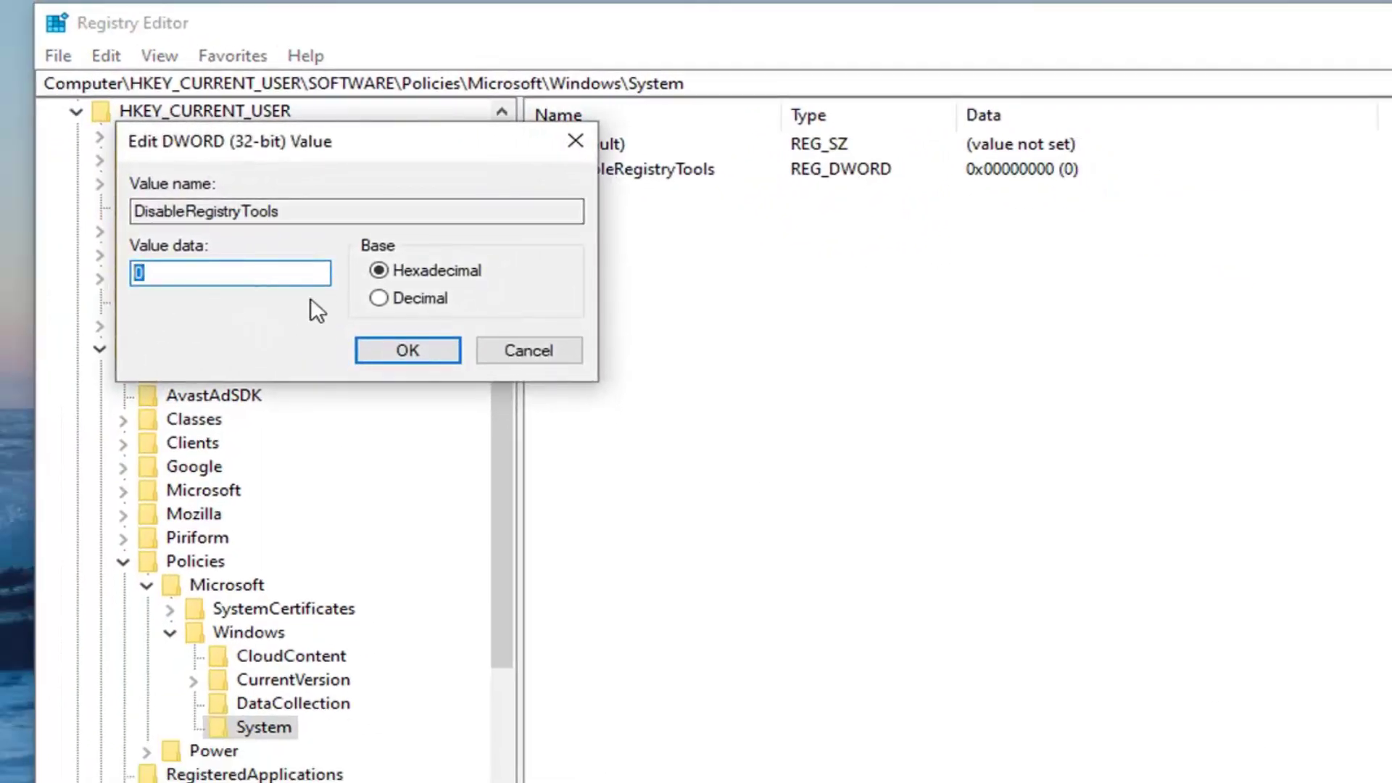
key(BackSpace)
text(1)
click(381, 345)
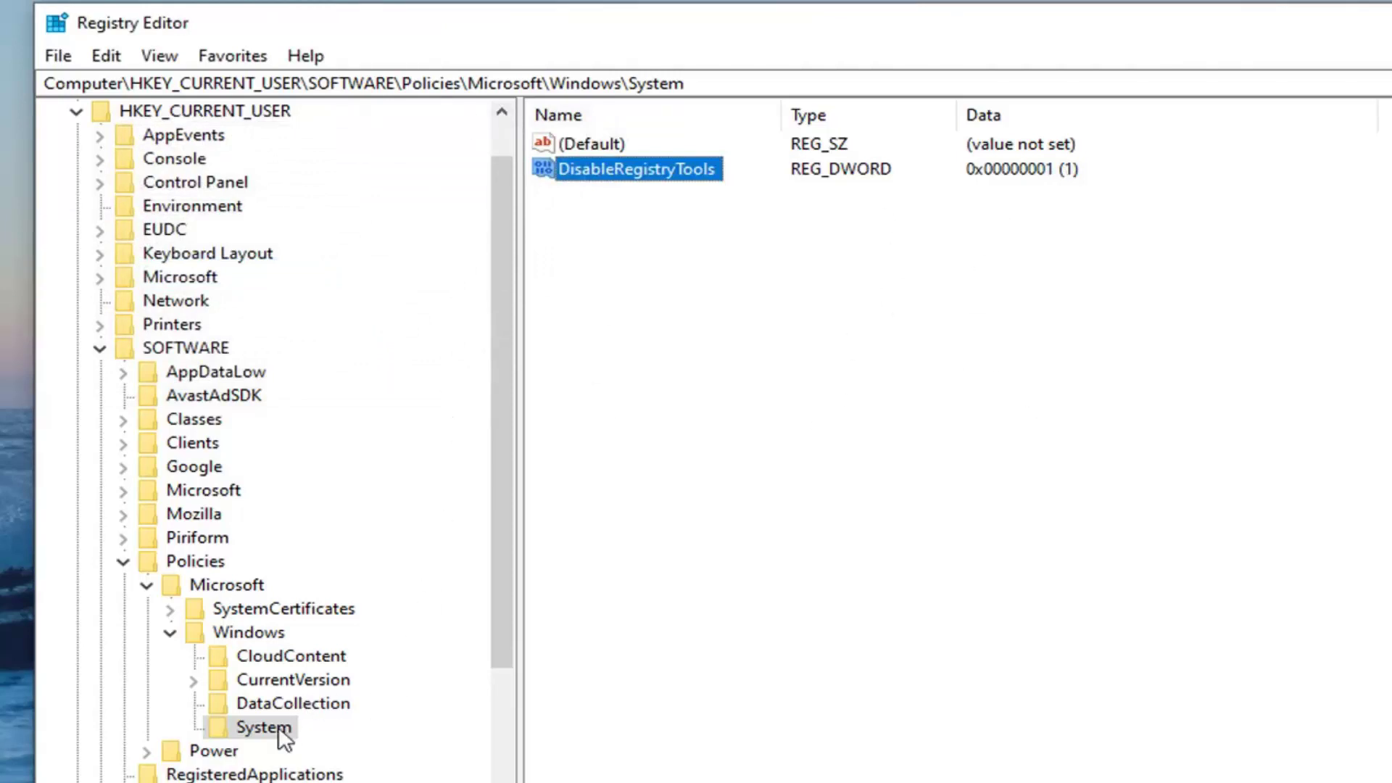